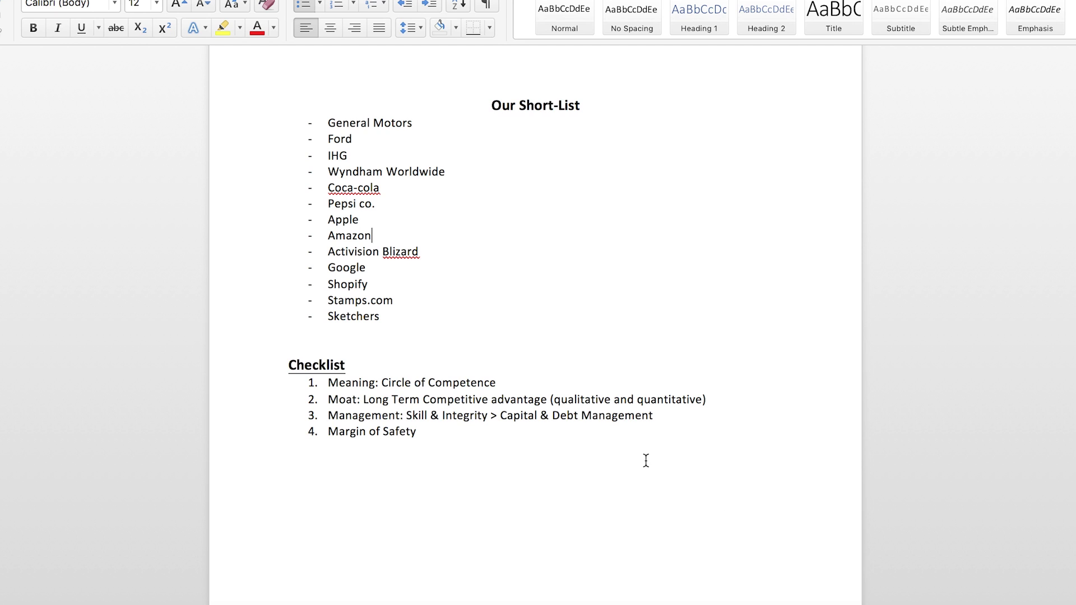
# Insert an empty, unnumbered line right after checklist item 3.
pyautogui.scroll(-2, 458, 440)
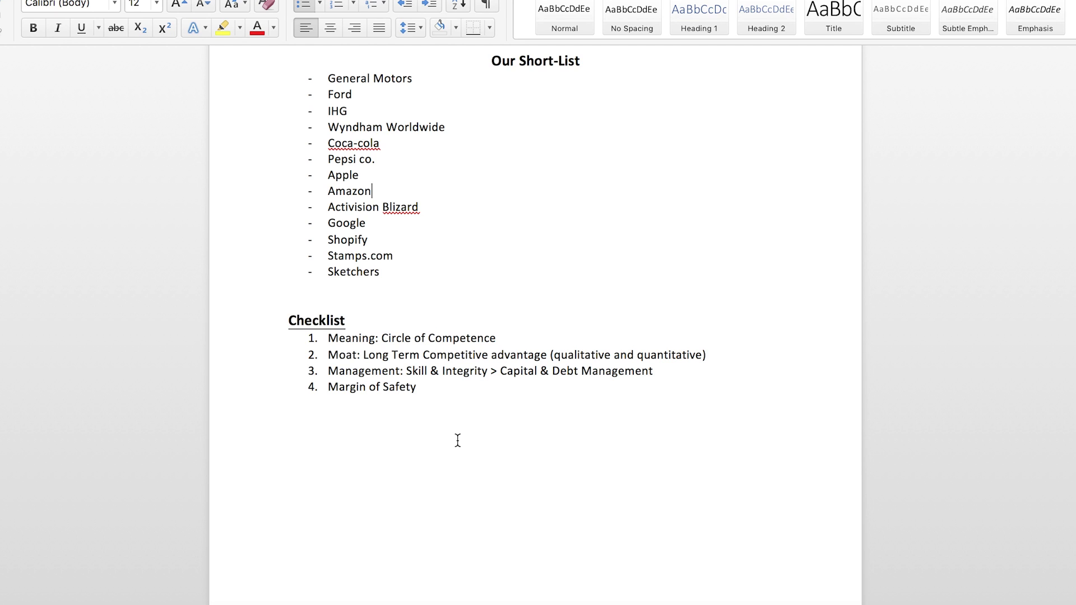
pyautogui.click(694, 372)
pyautogui.press('Return')
pyautogui.press('BackSpace')
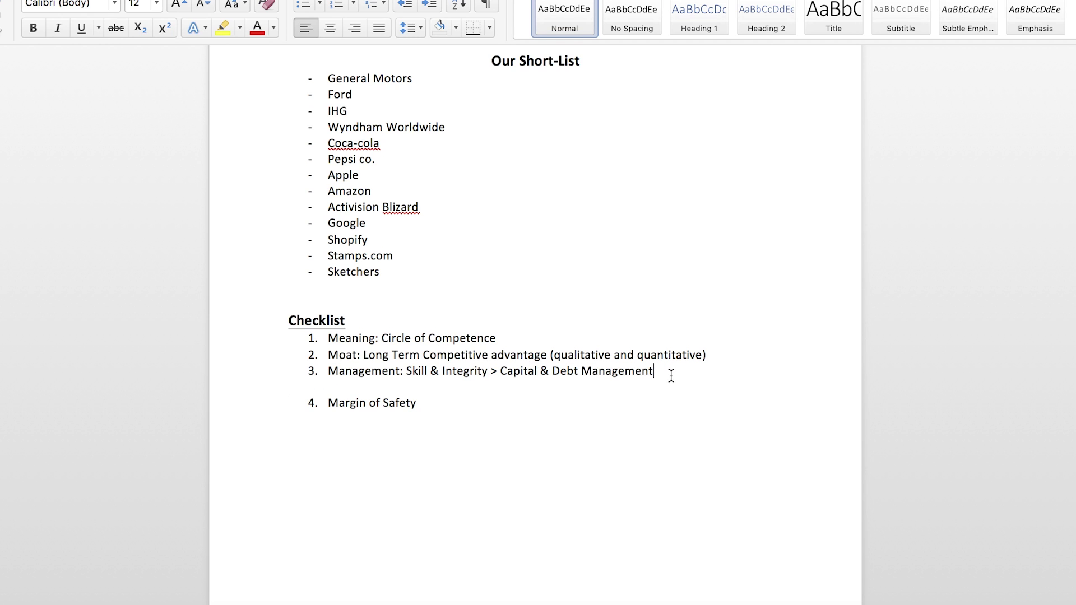
# Select checklist items 1–3, then items 2–3, then the Margin of Safety item.
pyautogui.moveTo(670, 372); pyautogui.dragTo(484, 338)
pyautogui.click(399, 370)
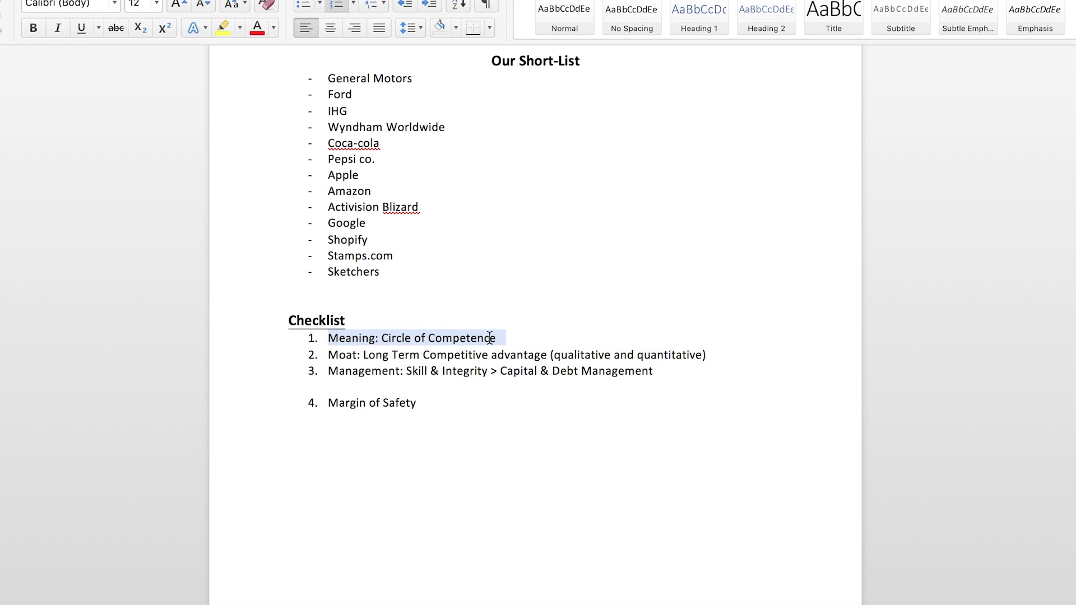
pyautogui.click(610, 370)
pyautogui.moveTo(667, 371); pyautogui.dragTo(334, 355)
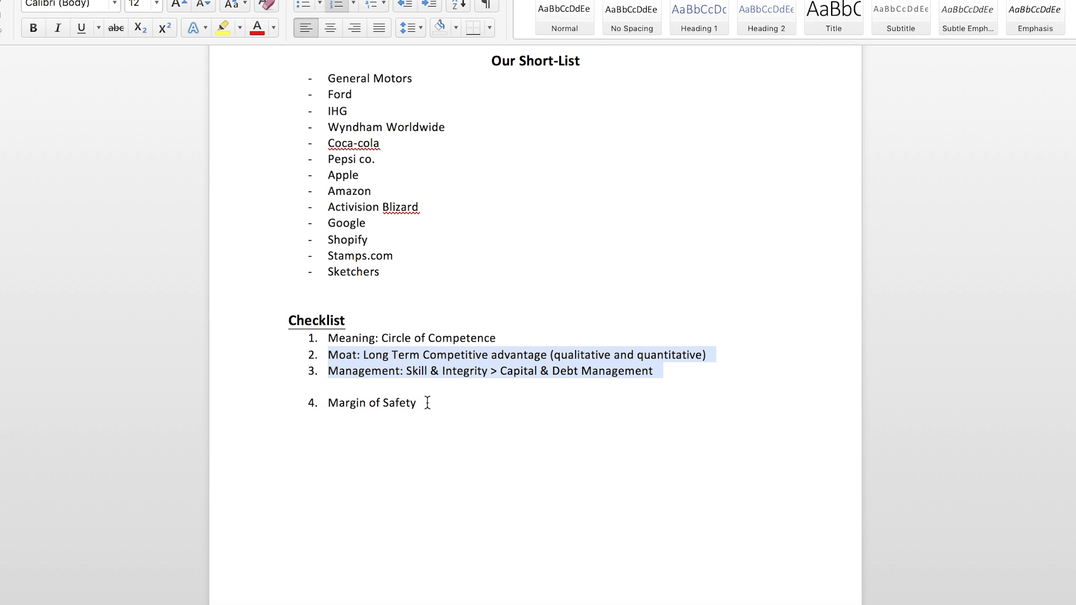
pyautogui.moveTo(428, 402); pyautogui.dragTo(283, 402)
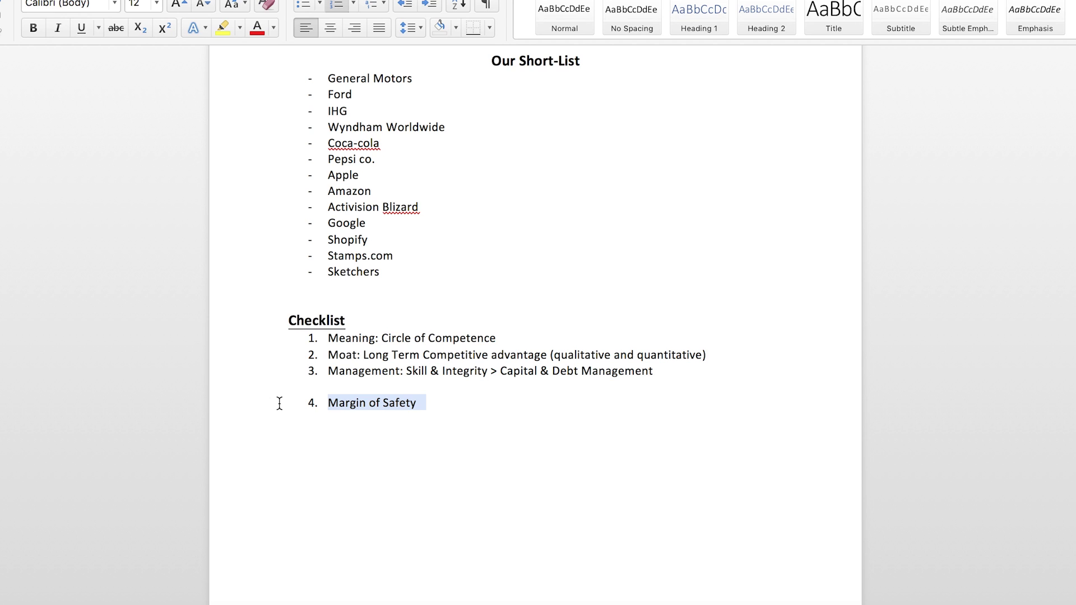
pyautogui.click(501, 336)
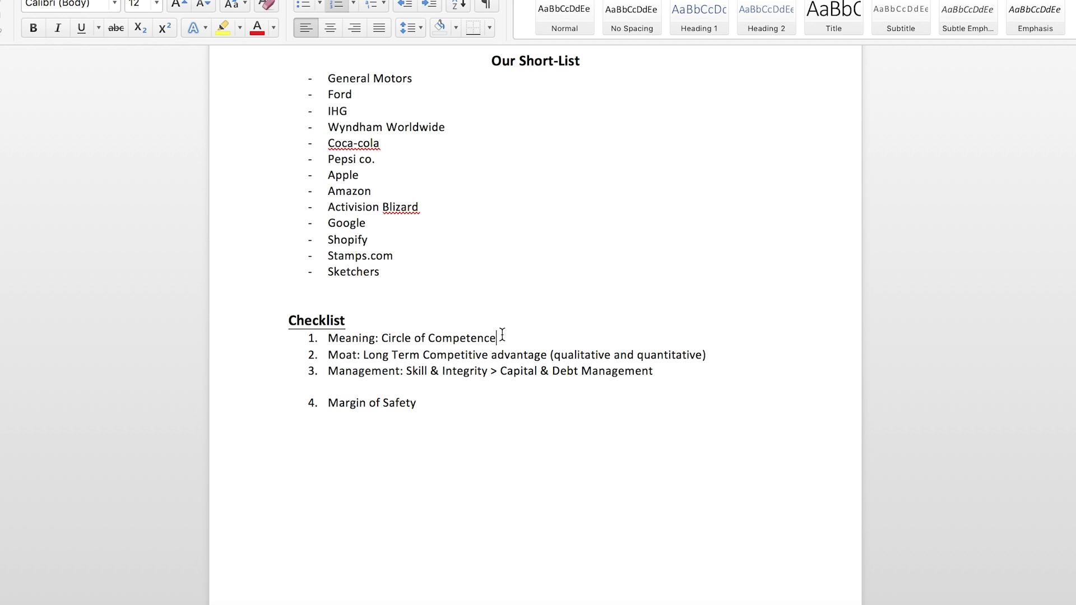
pyautogui.moveTo(502, 336); pyautogui.dragTo(335, 338)
pyautogui.click(411, 369)
pyautogui.moveTo(498, 337); pyautogui.dragTo(340, 339)
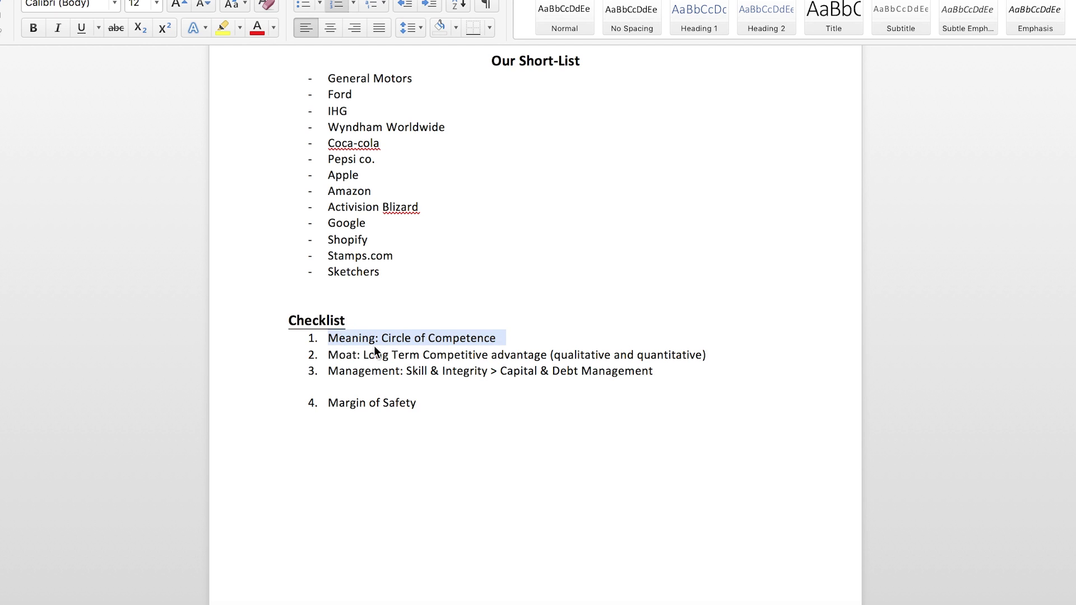
pyautogui.click(409, 354)
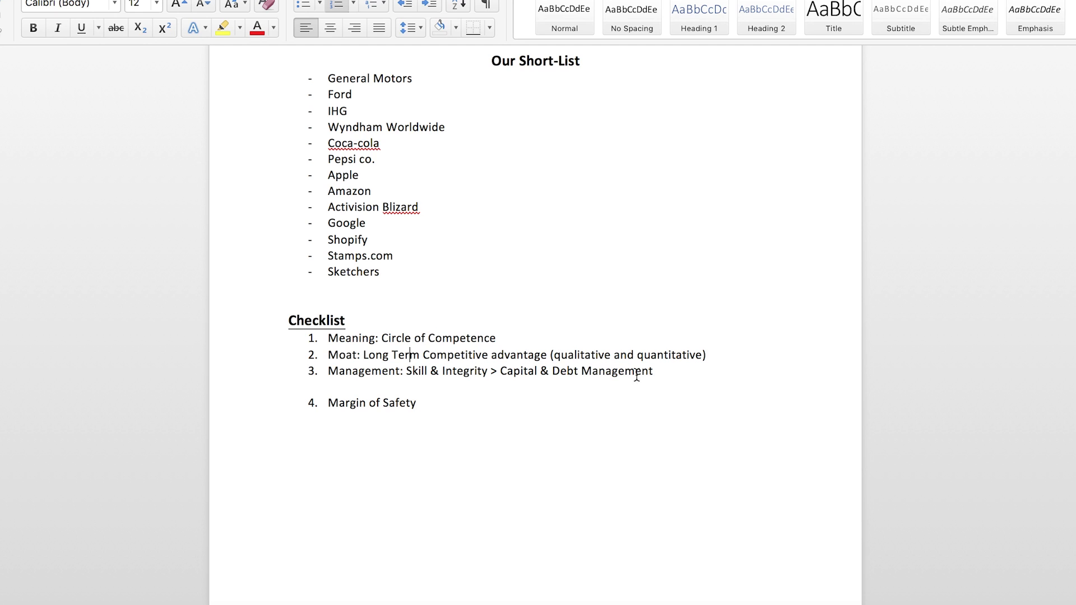
pyautogui.moveTo(658, 372); pyautogui.dragTo(542, 372)
pyautogui.moveTo(416, 403); pyautogui.dragTo(327, 340)
pyautogui.click(550, 420)
# Put the cursor back in the short-list at Apple.
pyautogui.click(432, 172)
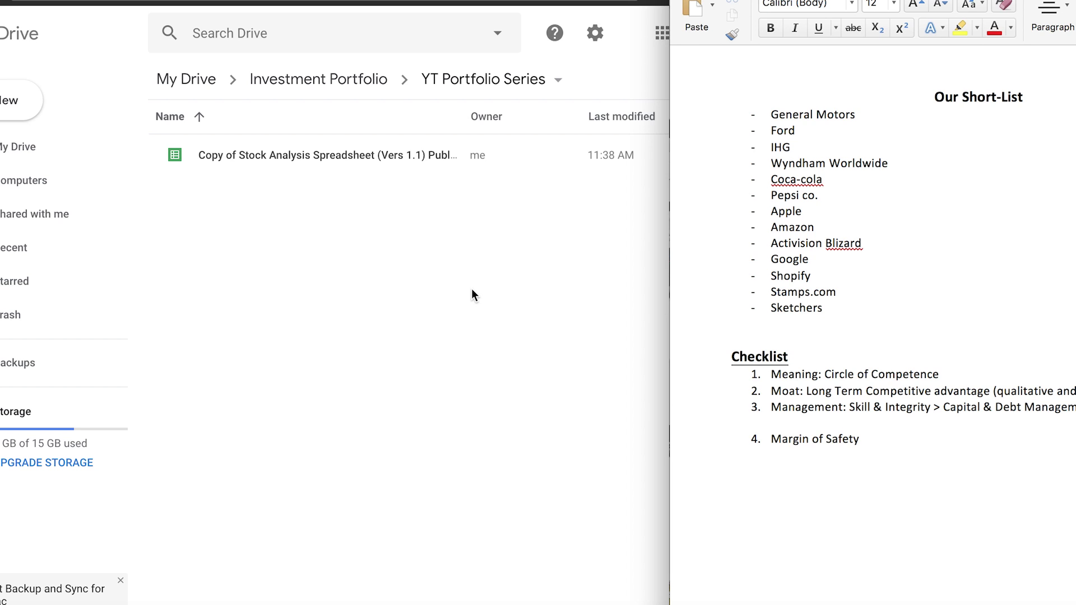
# Open 'Copy of Stock Analysis Spreadsheet (Vers 1.1) Public' from the Drive file list in Google Sheets.
pyautogui.hscroll(2, 920, 312)
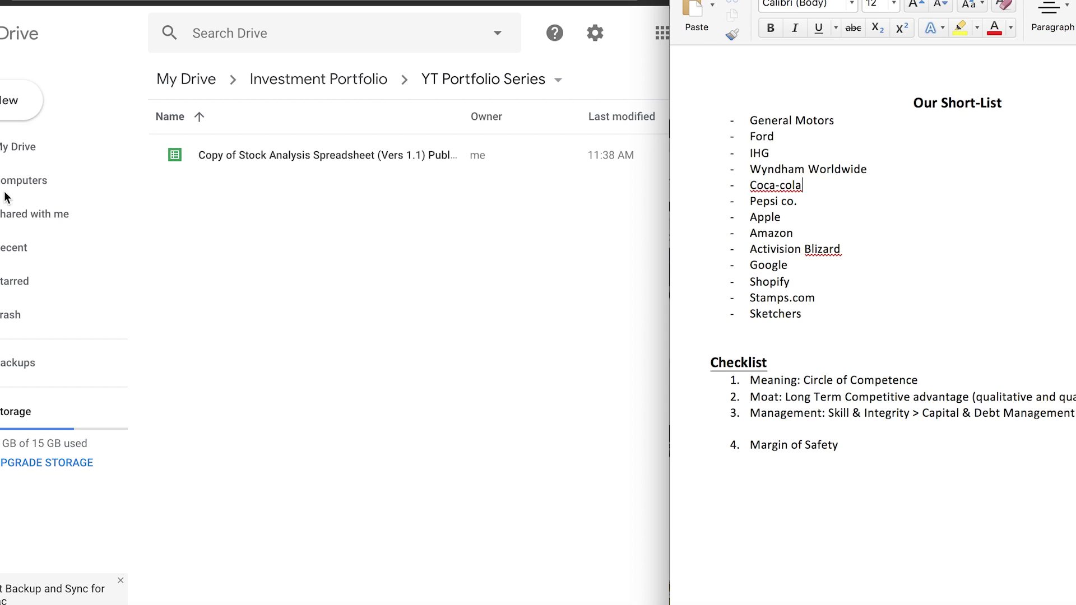
pyautogui.click(228, 283)
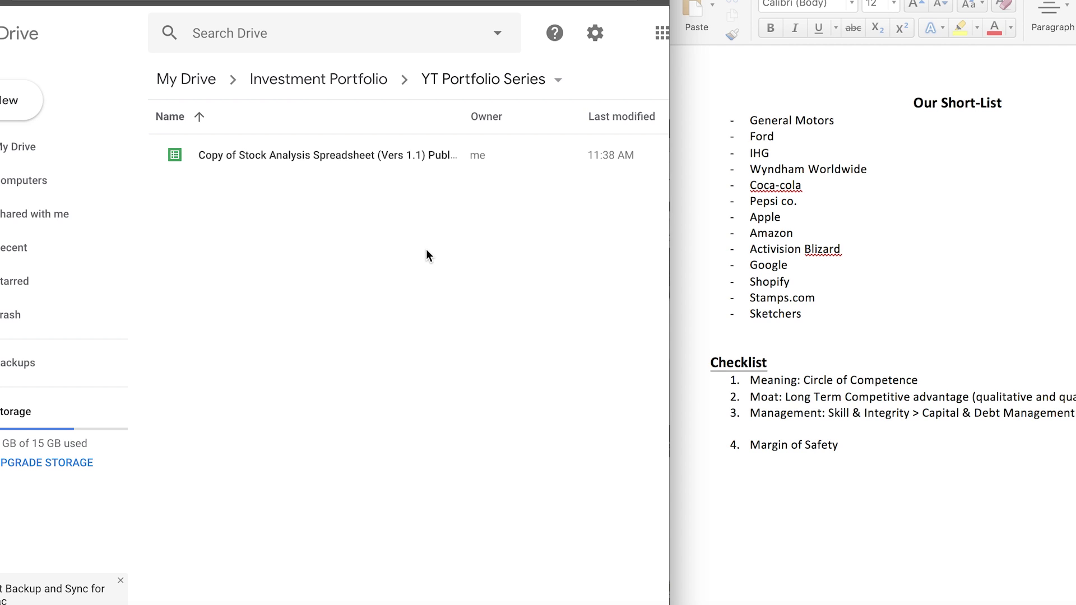
pyautogui.click(368, 152)
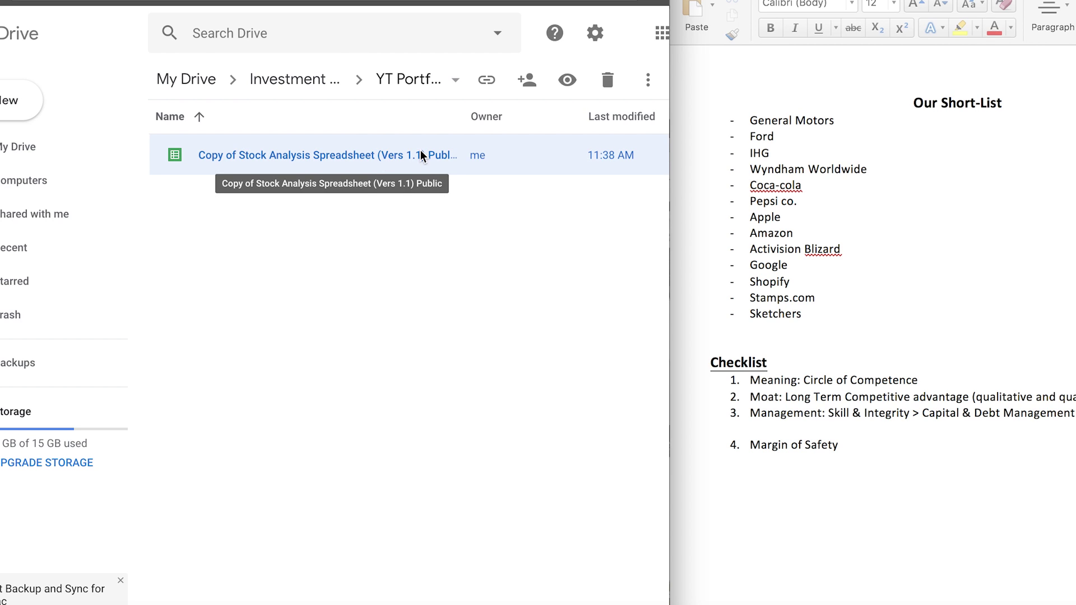
pyautogui.doubleClick(404, 156)
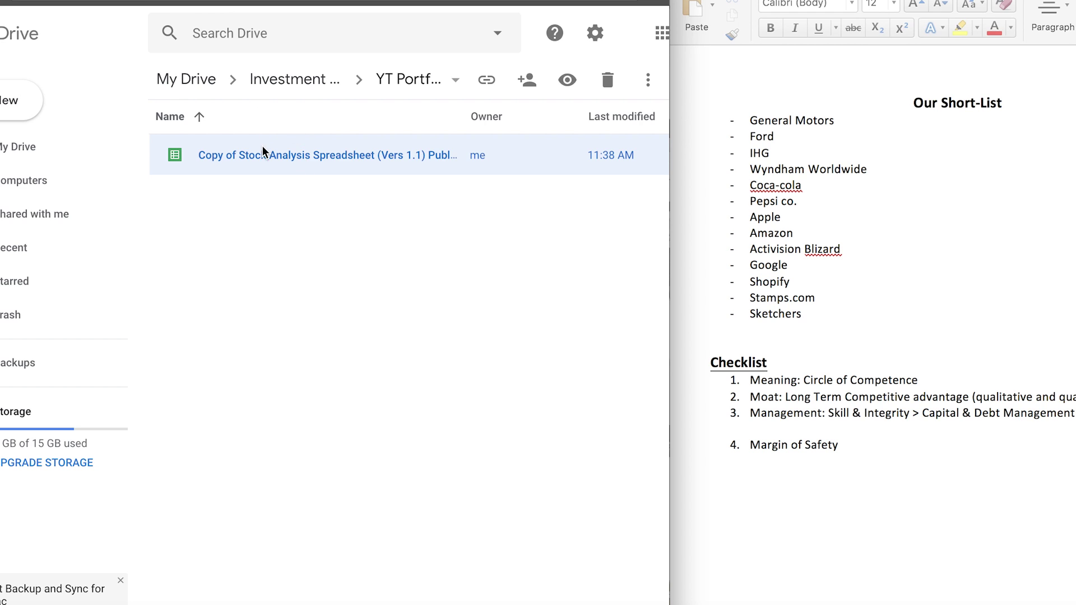
pyautogui.rightClick(262, 147)
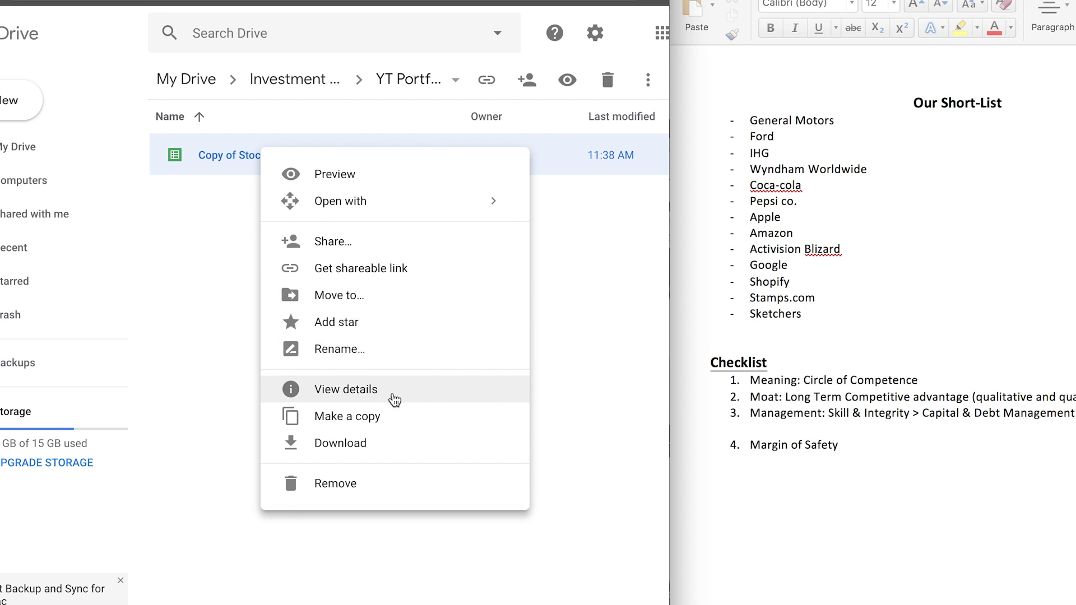
pyautogui.scroll(1, 185, 289)
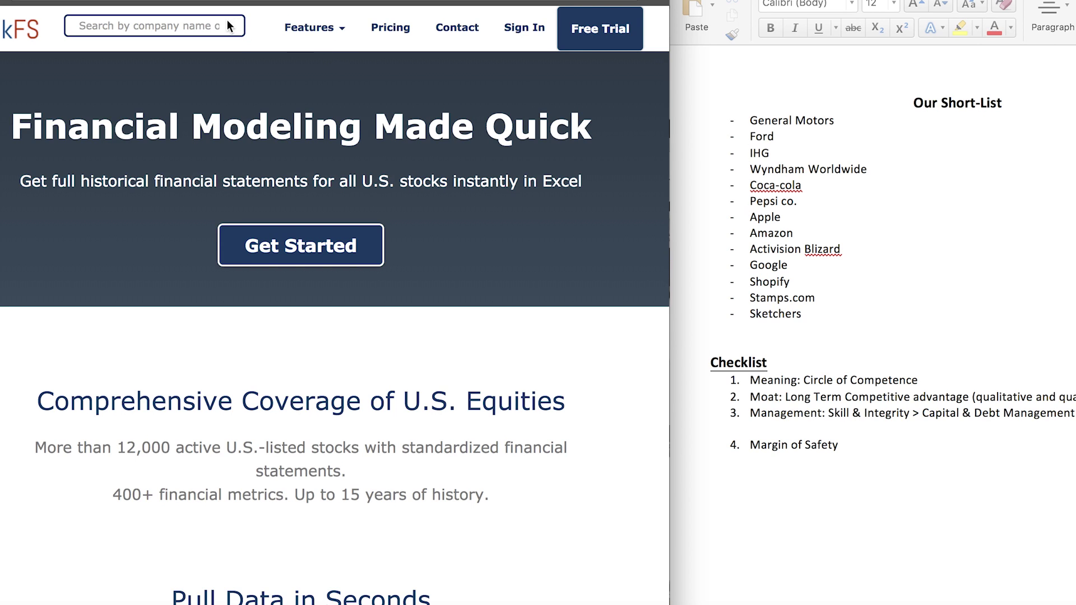
# Search QuickFS for 'general motors' and load General Motors Co (GM).
pyautogui.click(227, 24)
pyautogui.write('genera')
pyautogui.press('BackSpace')
pyautogui.press('BackSpace')
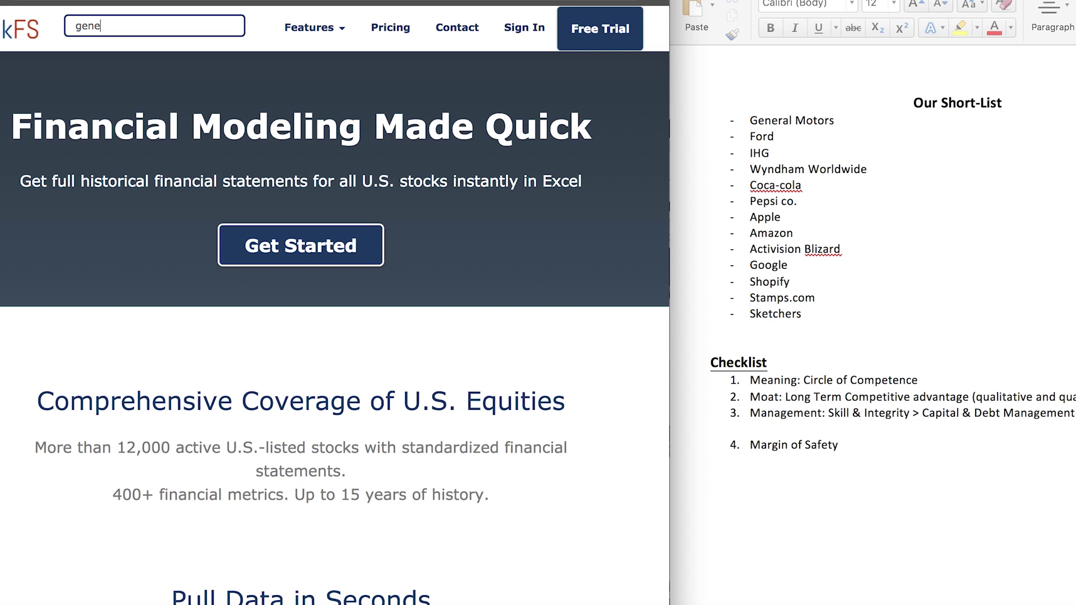
pyautogui.write('ral motors')
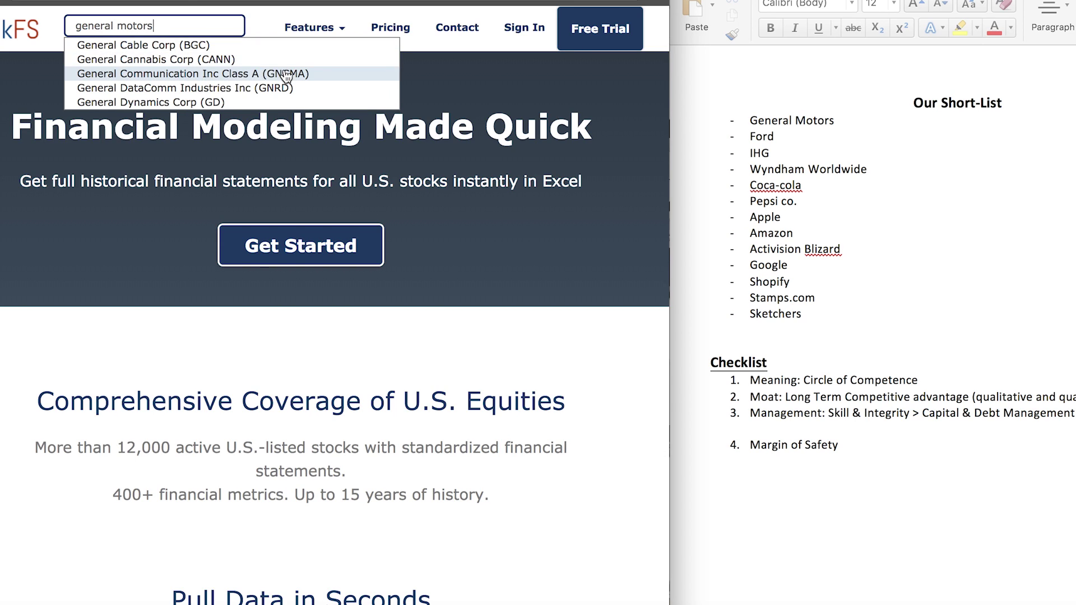
pyautogui.click(200, 46)
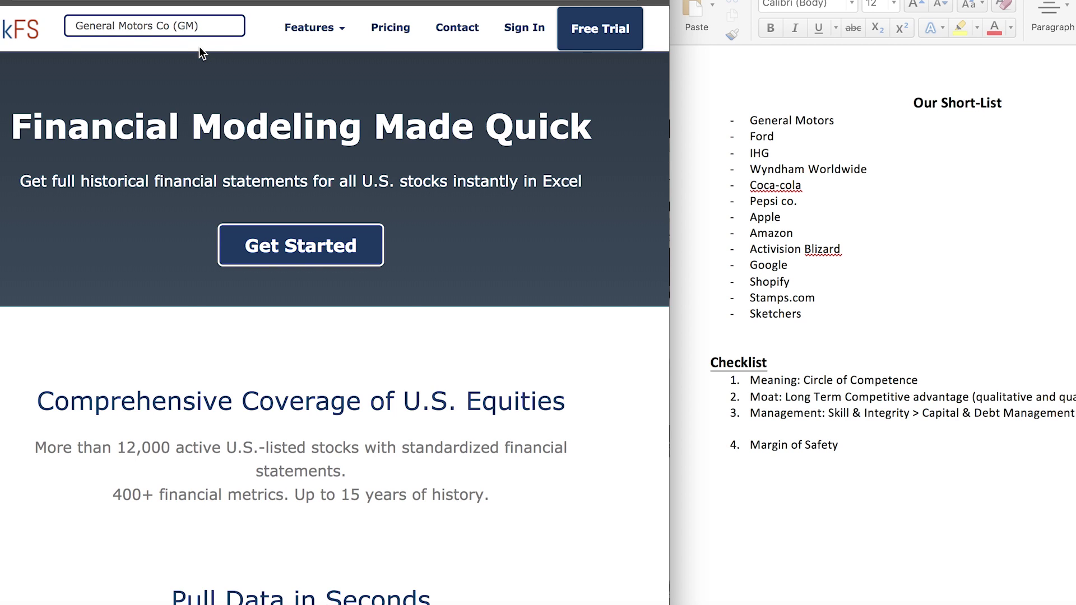
pyautogui.scroll(-3, 422, 273)
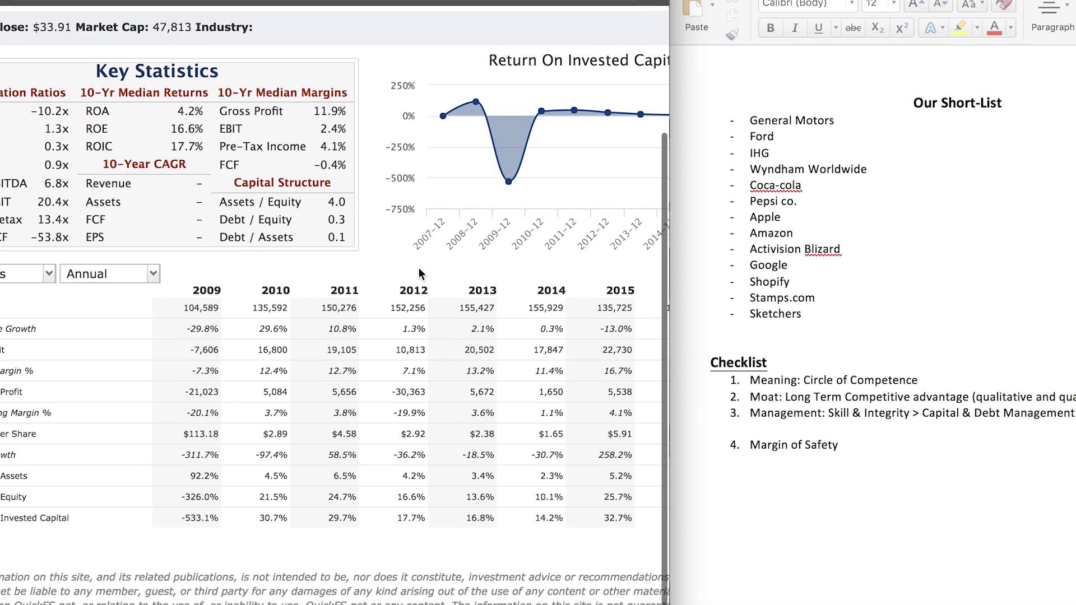
pyautogui.scroll(5, 437, 257)
pyautogui.hscroll(3, 437, 258)
# Switch GM to its annual Income Statement and scroll across the yearly columns.
pyautogui.click(560, 156)
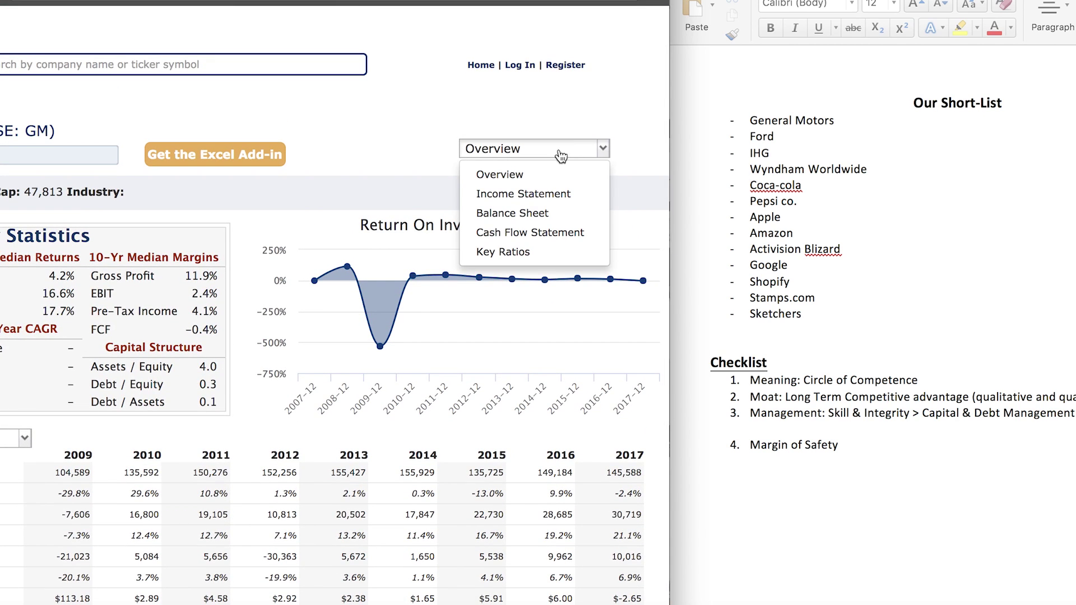
pyautogui.click(540, 195)
pyautogui.hscroll(-3, 462, 186)
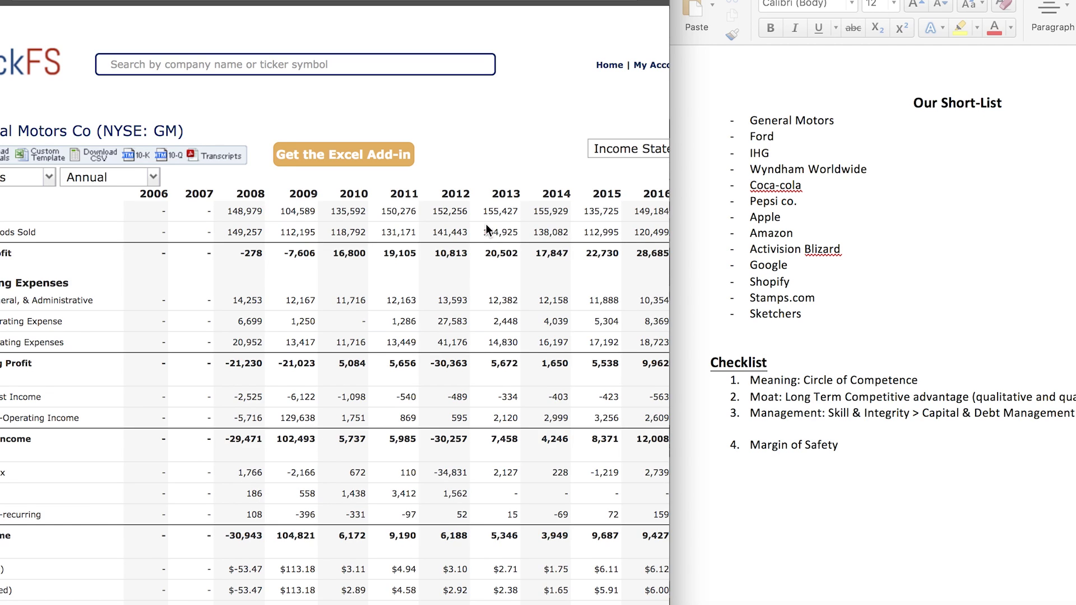
pyautogui.hscroll(1, 485, 225)
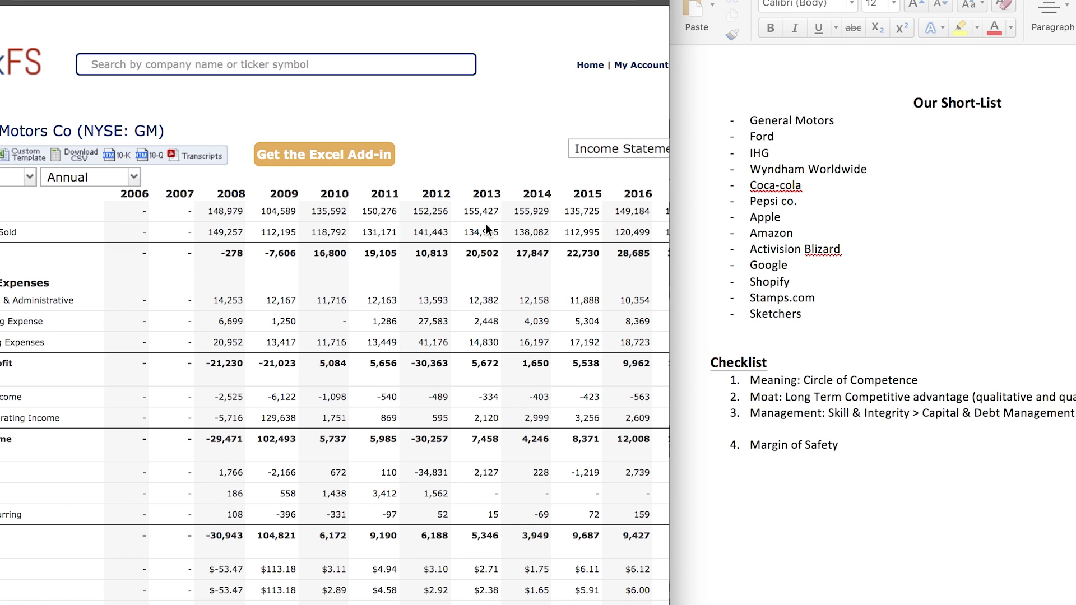
pyautogui.hscroll(4, 487, 228)
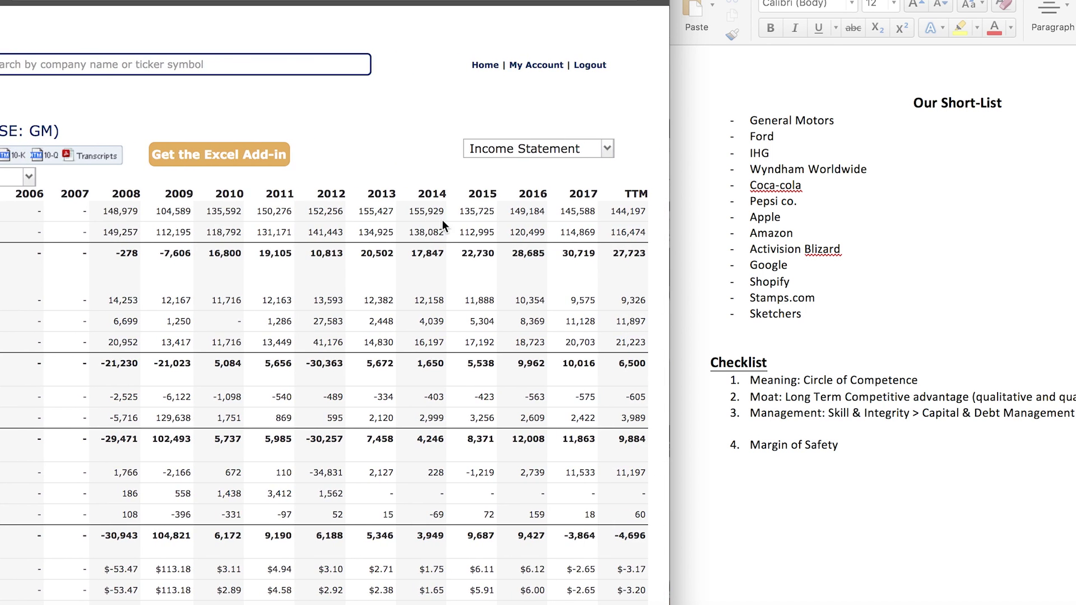
pyautogui.hscroll(-3, 126, 218)
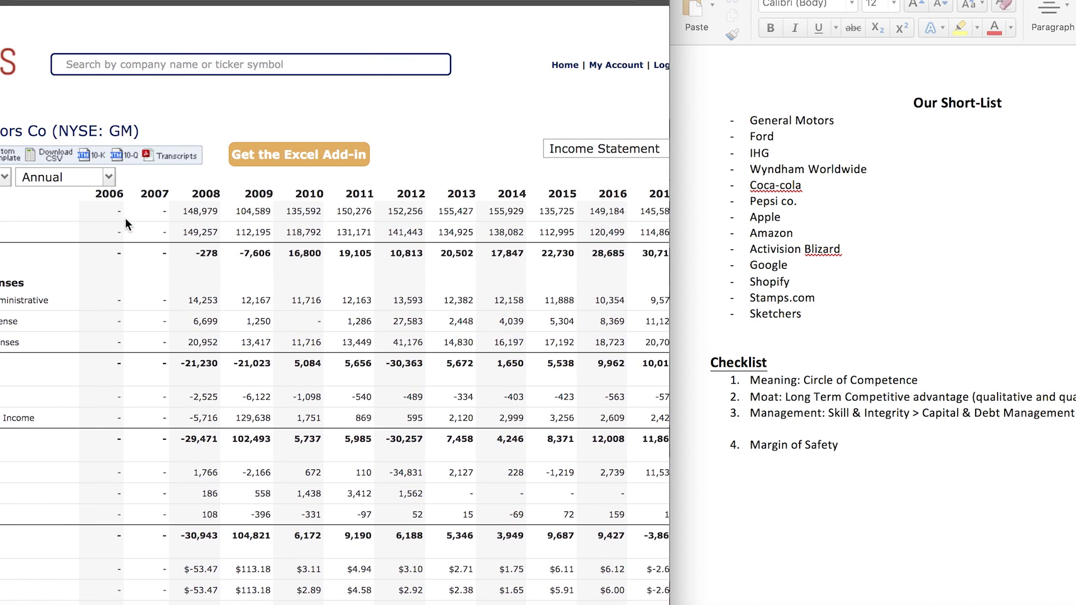
# In the spreadsheet, inspect the growth table's empty financial-year cells.
pyautogui.hotkey('ctrl', 'Tab')
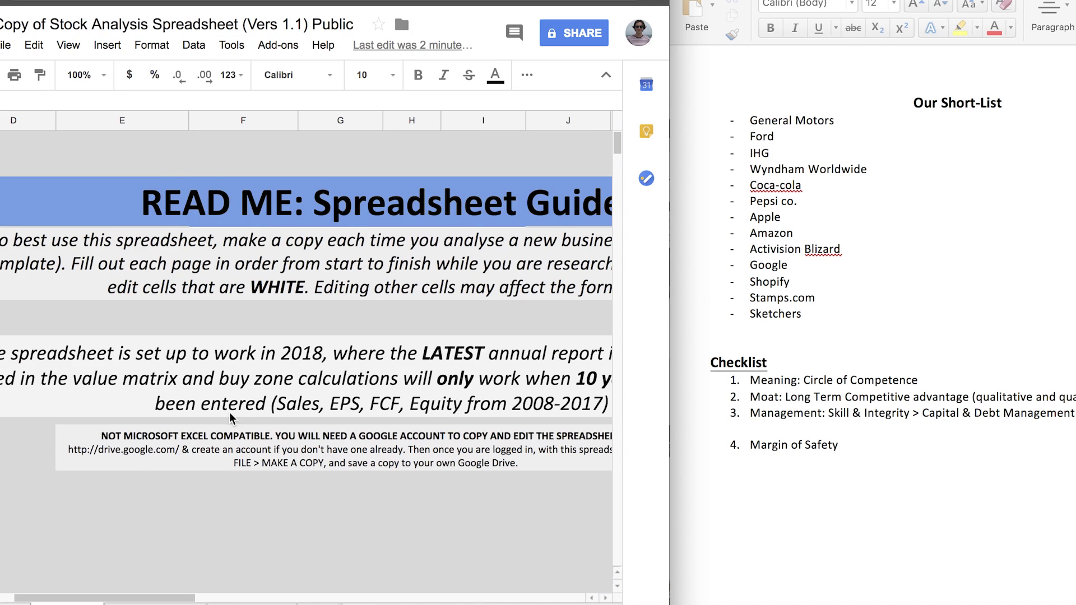
pyautogui.click(12, 184)
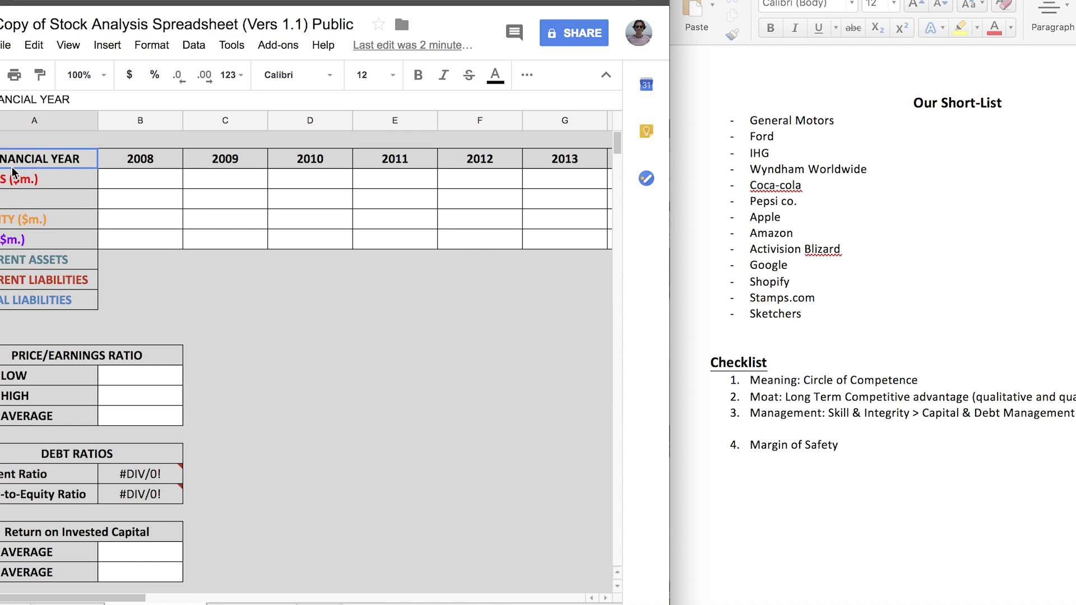
pyautogui.click(7, 202)
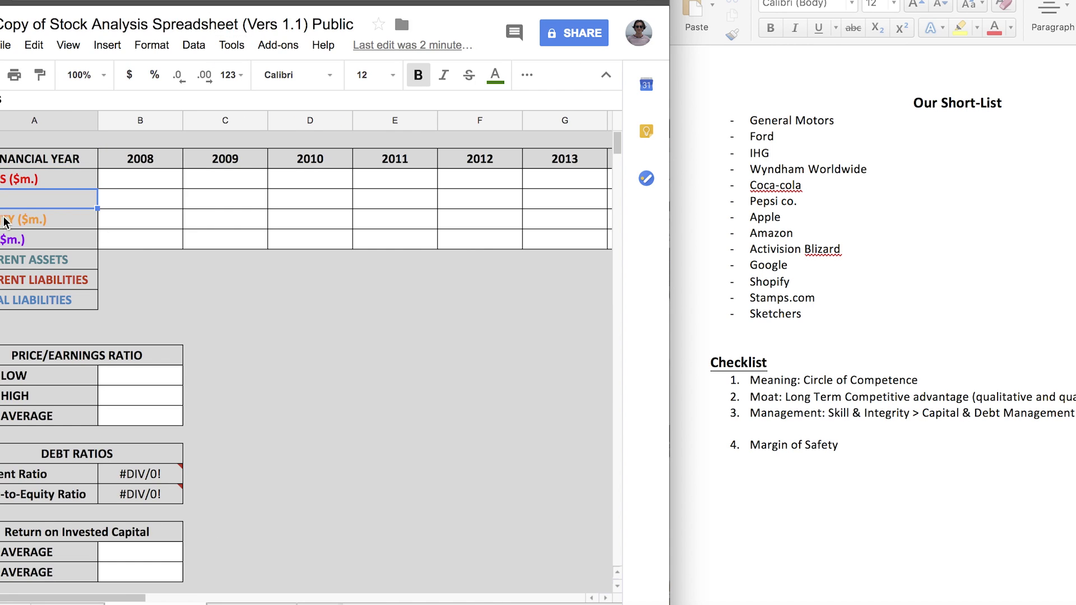
pyautogui.click(34, 224)
pyautogui.moveTo(149, 188); pyautogui.dragTo(432, 241)
pyautogui.click(435, 259)
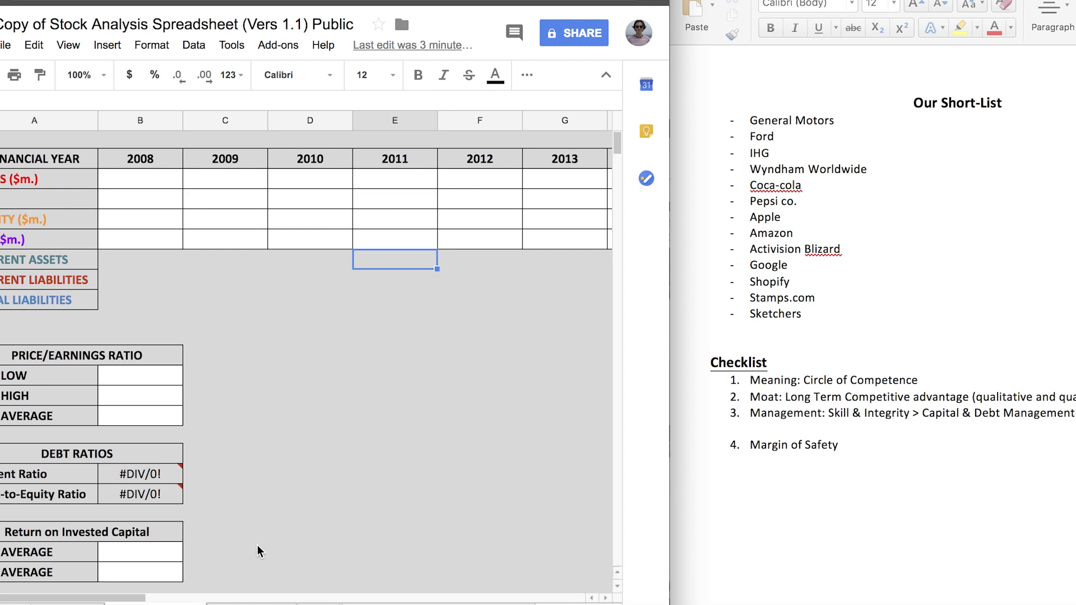
# Compare GM's revenue on QuickFS: 148,979 in 2008 versus 145,588 in 2017.
pyautogui.hotkey('ctrl', 'Tab')
pyautogui.press('super+plus')
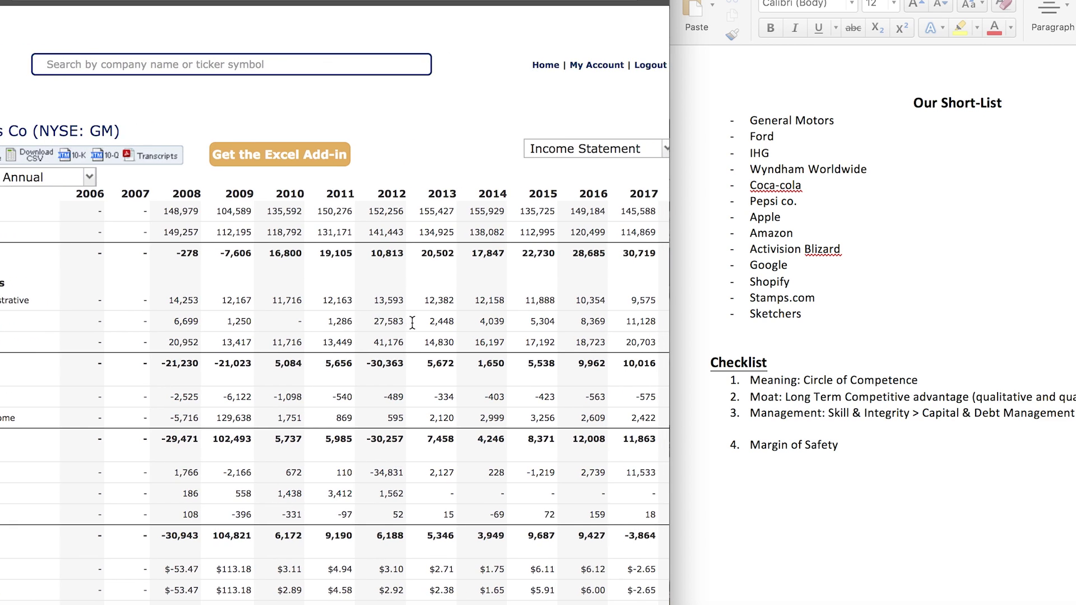
pyautogui.hscroll(-2, 412, 322)
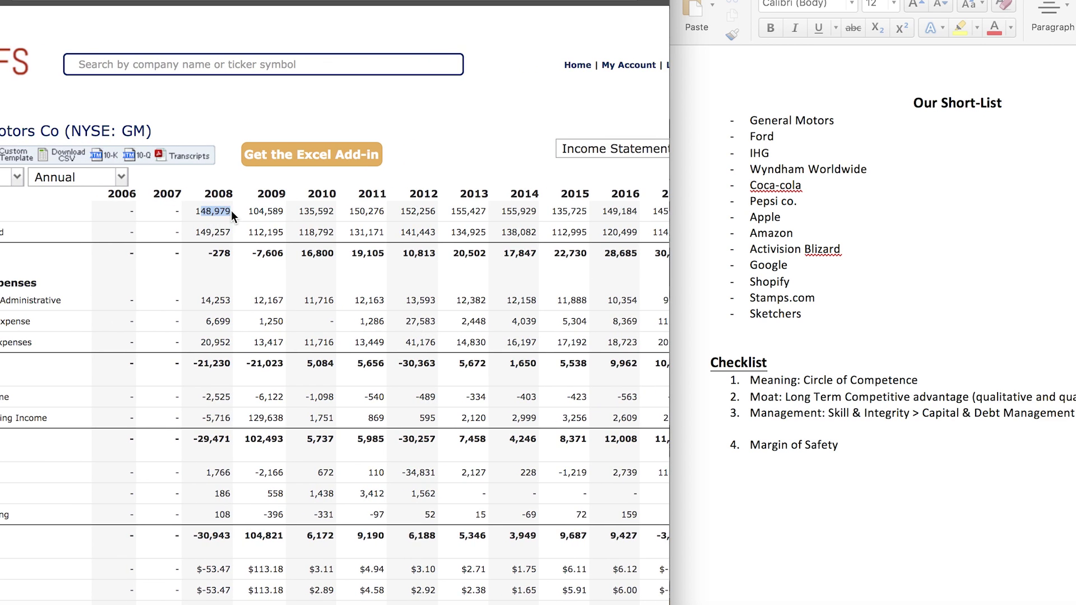
pyautogui.click(235, 213)
pyautogui.hscroll(-2, 238, 214)
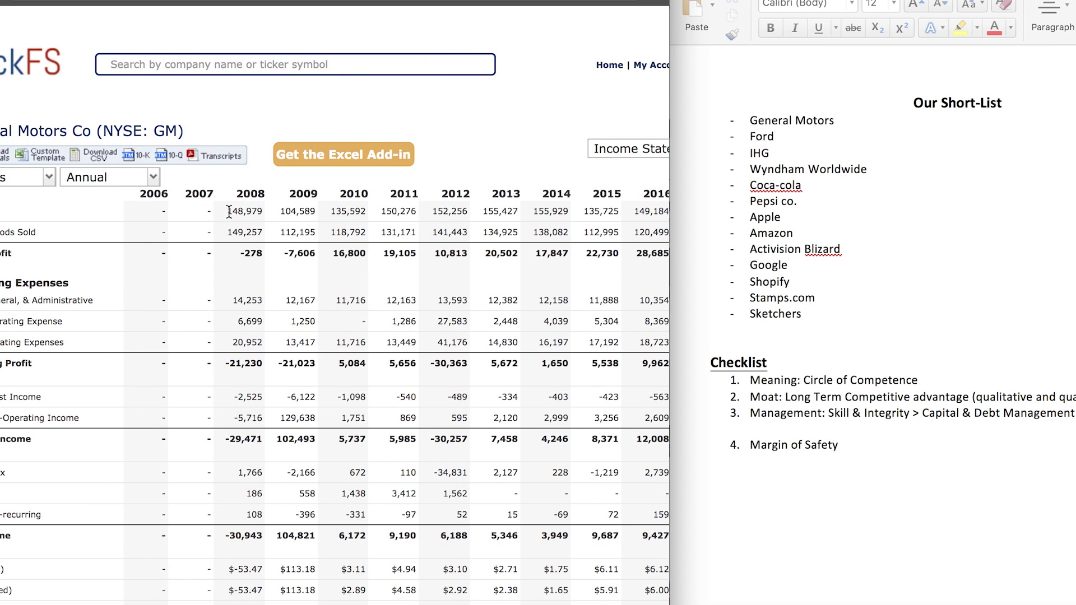
pyautogui.moveTo(229, 212)
pyautogui.mouseDown()
pyautogui.moveTo(253, 212)
pyautogui.moveTo(230, 212)
pyautogui.mouseUp()
pyautogui.hscroll(7, 476, 252)
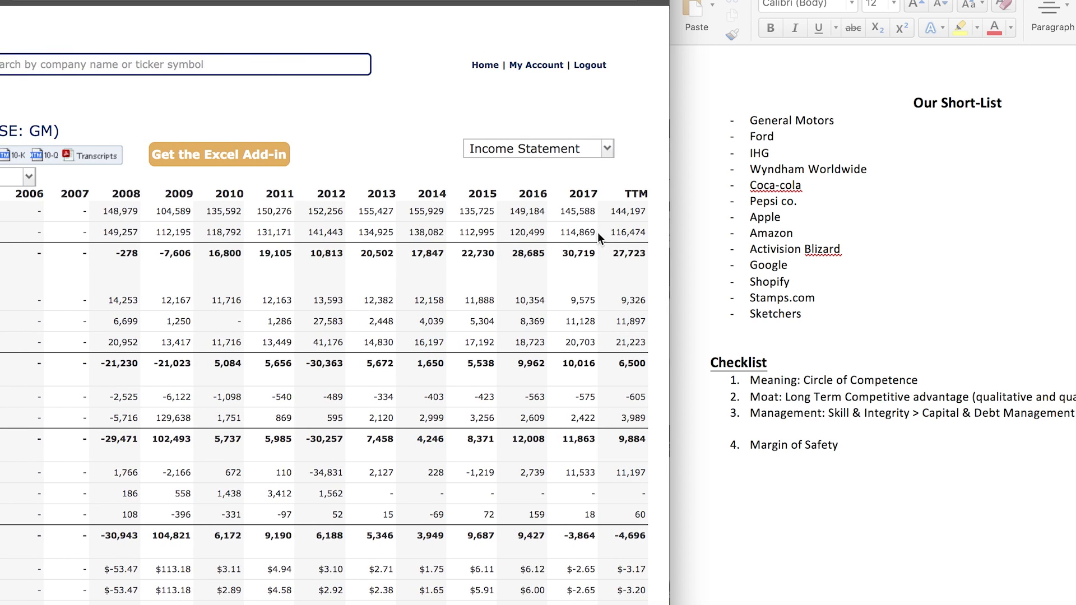
pyautogui.moveTo(561, 213); pyautogui.dragTo(597, 213)
# Delete the General Motors line from the Word short-list.
pyautogui.click(851, 112)
pyautogui.doubleClick(821, 122)
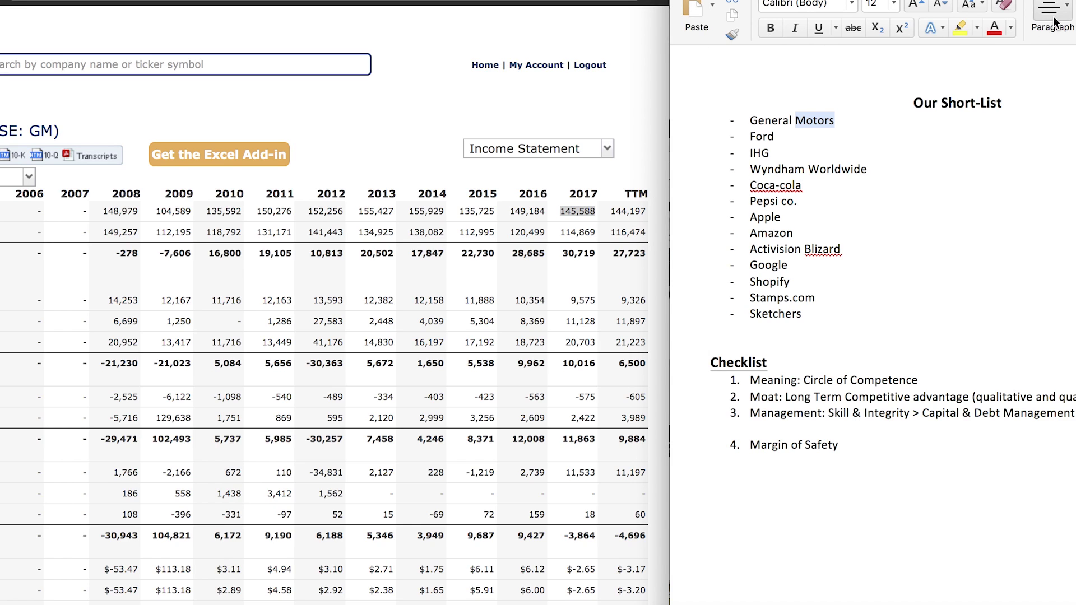
pyautogui.click(811, 121)
pyautogui.tripleClick(811, 121)
pyautogui.press('BackSpace')
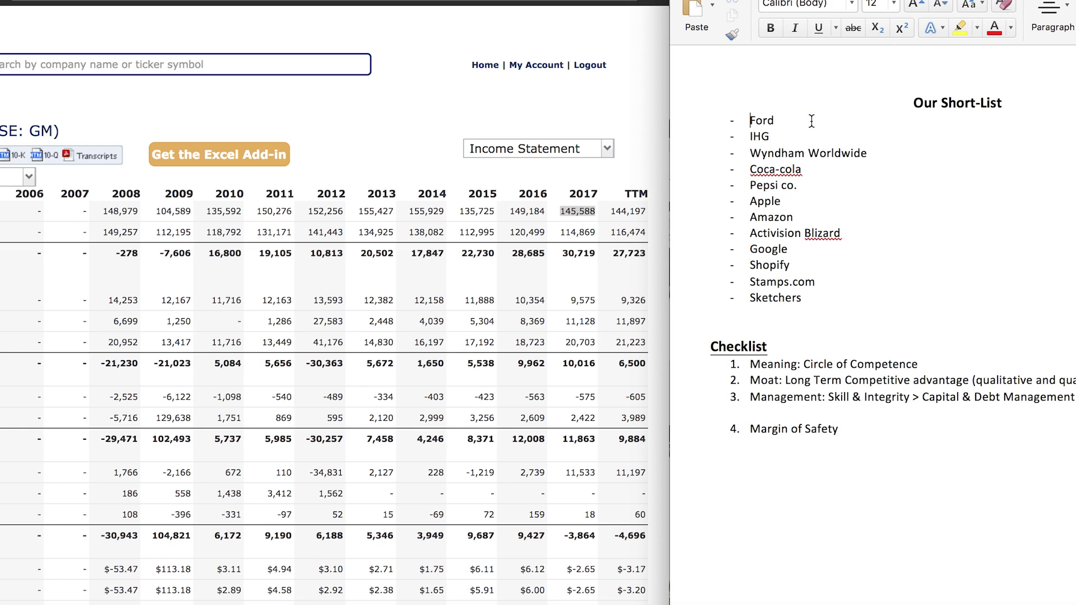
# Search QuickFS for 'ford' and load Ford Motor Co (F).
pyautogui.click(162, 58)
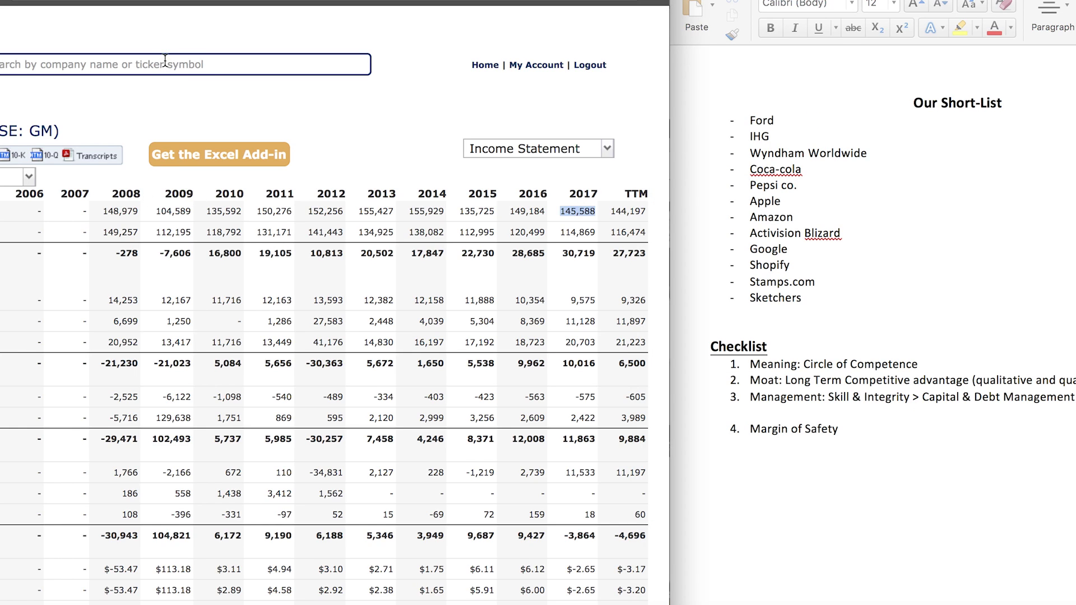
pyautogui.write('ford')
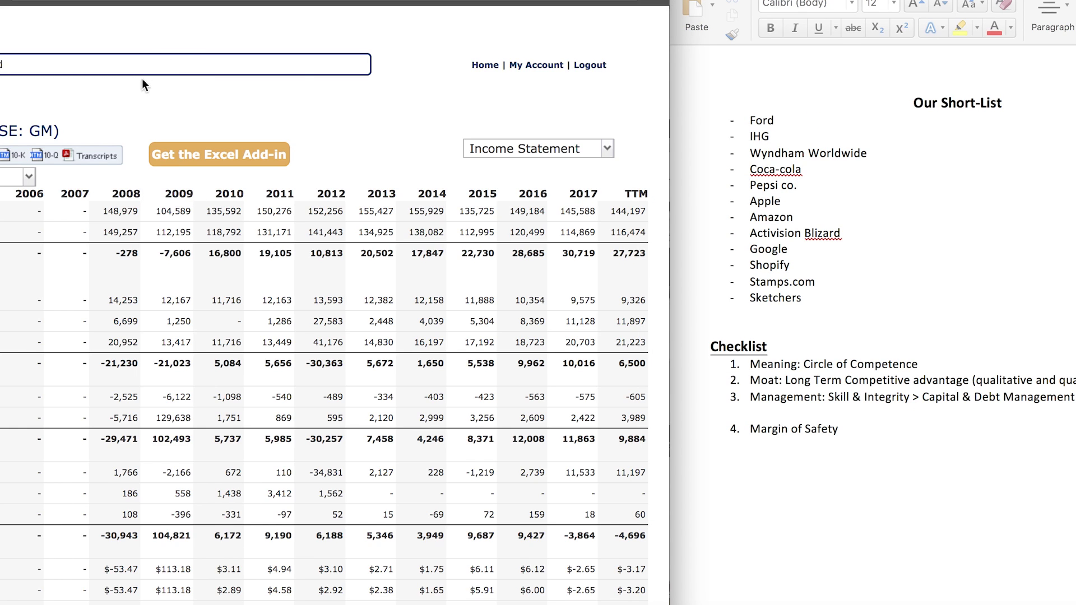
pyautogui.click(130, 101)
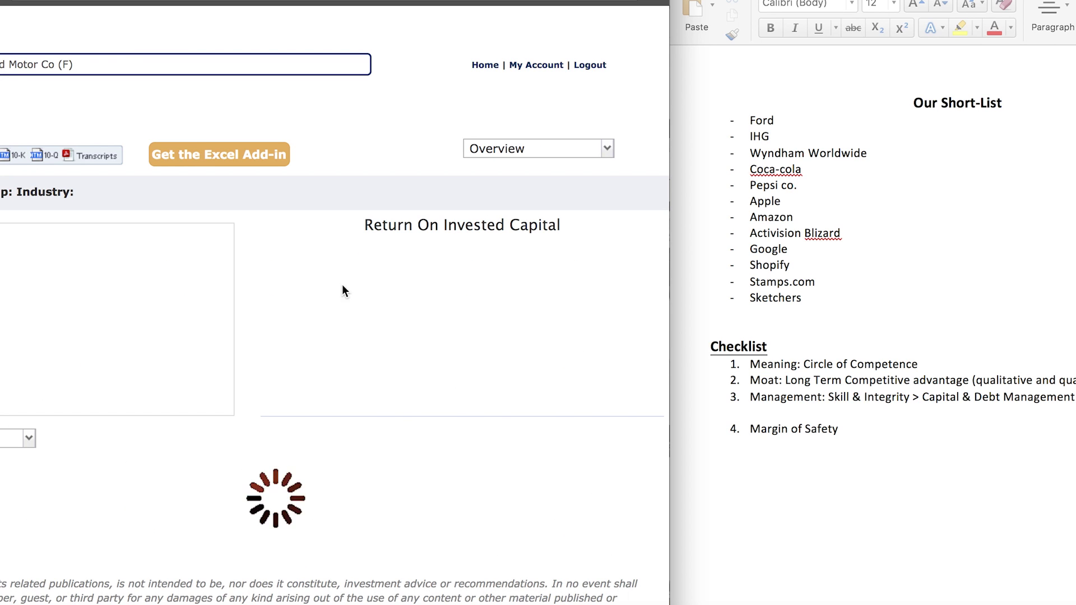
# Review Ford's 2009–2016 revenue on the Overview, then switch to the Income Statement.
pyautogui.scroll(-5, 513, 242)
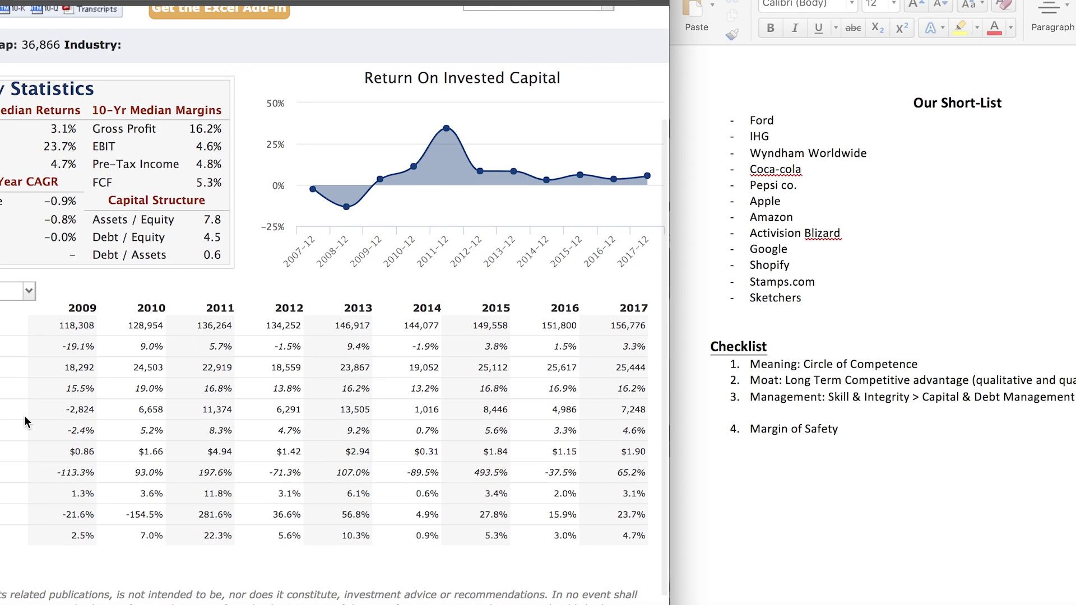
pyautogui.hscroll(-5, 28, 423)
pyautogui.hscroll(3, 29, 423)
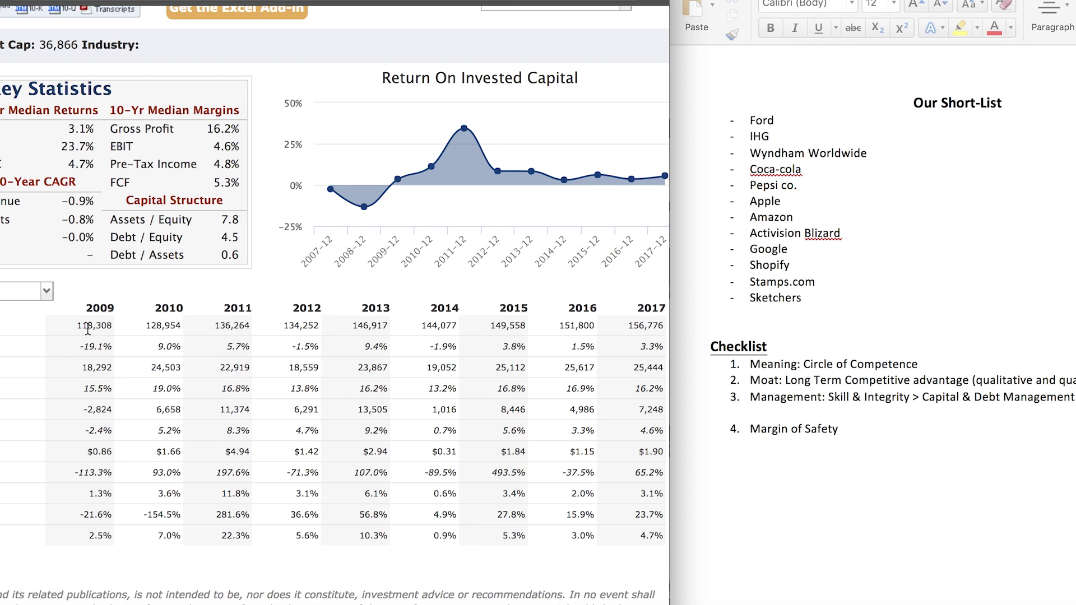
pyautogui.moveTo(77, 325); pyautogui.dragTo(594, 331)
pyautogui.hscroll(1, 594, 330)
pyautogui.scroll(5, 580, 154)
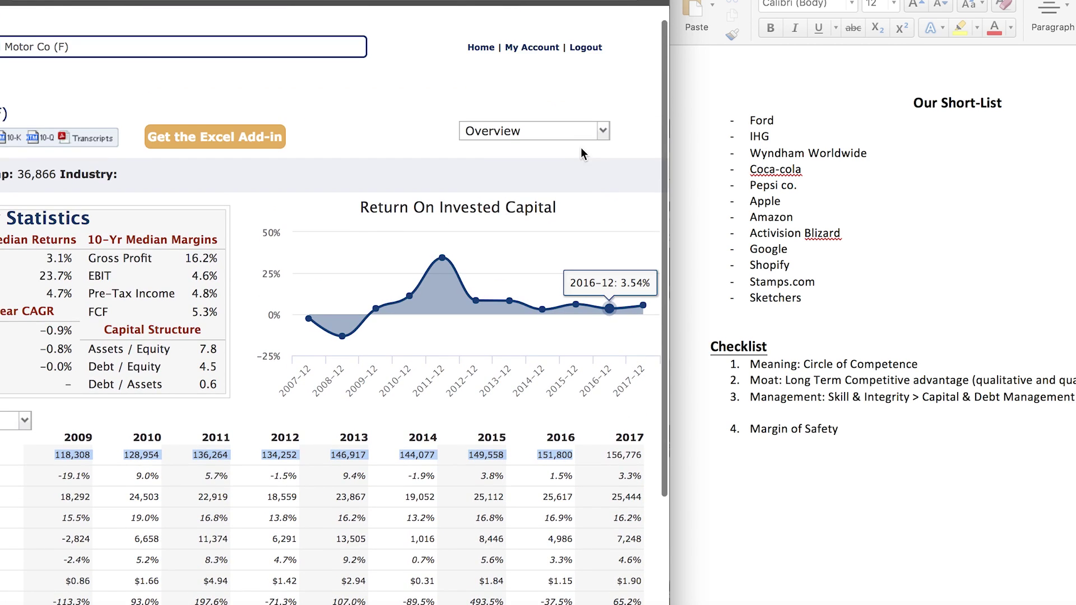
pyautogui.click(583, 132)
pyautogui.click(564, 176)
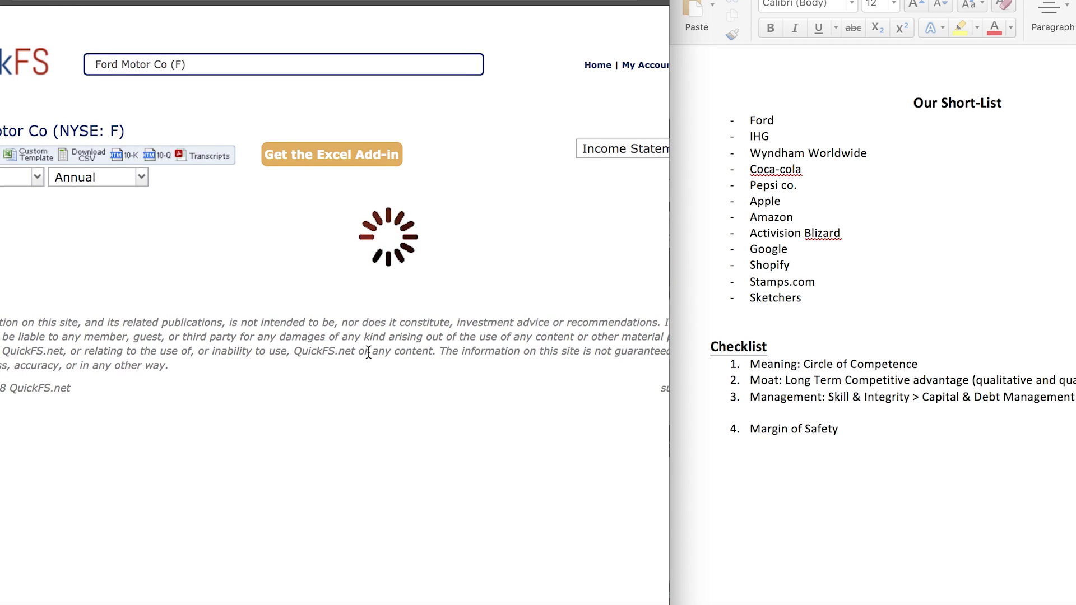
# Check Ford's EPS row: $-6.72 in 2006 and $4.94 in 2011.
pyautogui.scroll(-3, 368, 353)
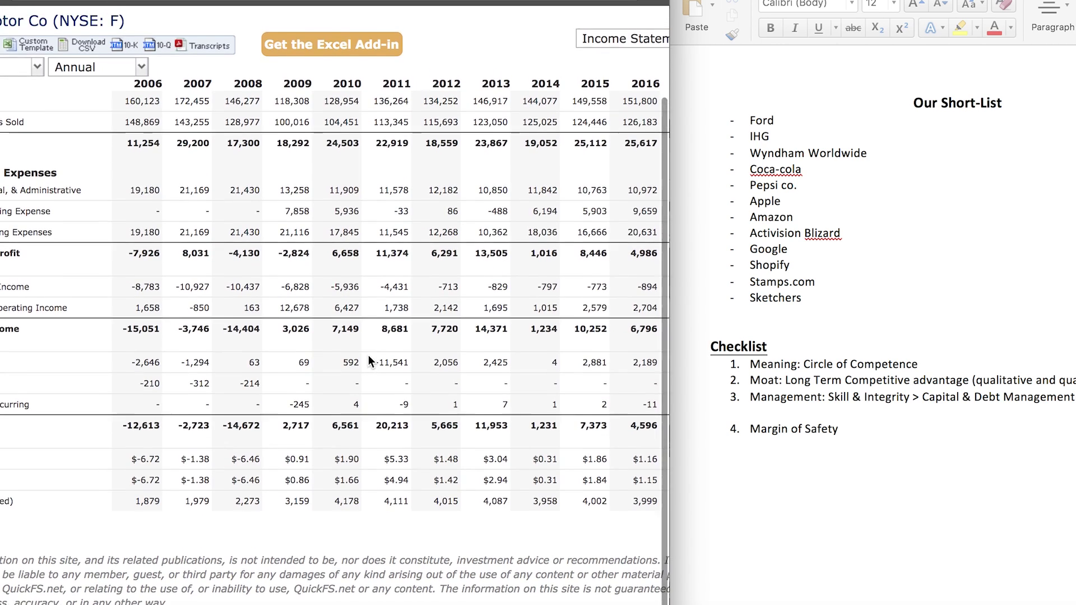
pyautogui.hscroll(4, 317, 436)
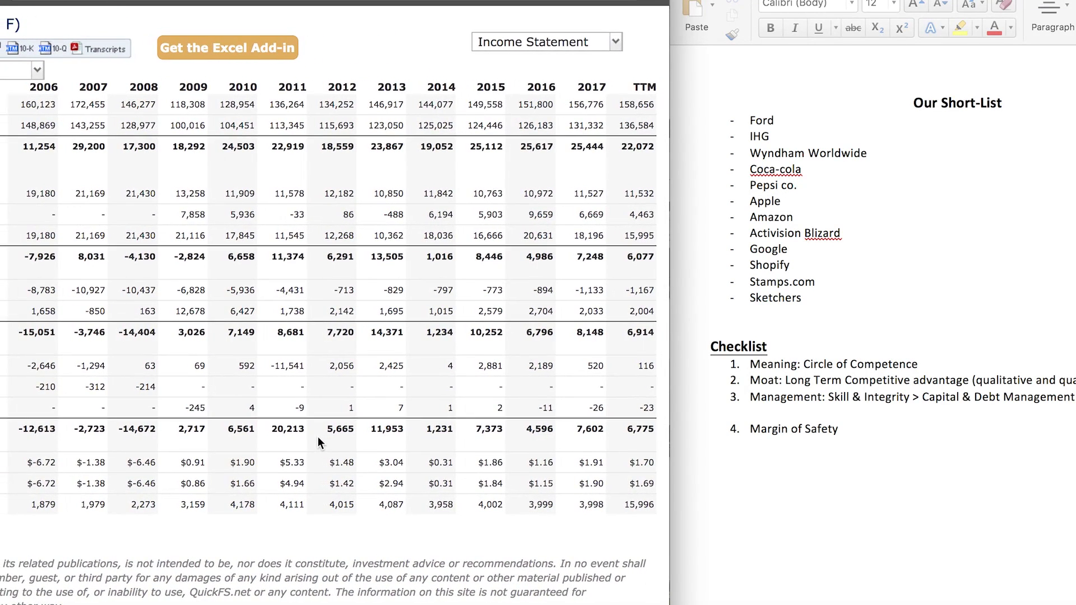
pyautogui.scroll(1, 318, 436)
pyautogui.doubleClick(38, 521)
pyautogui.moveTo(90, 520); pyautogui.dragTo(657, 521)
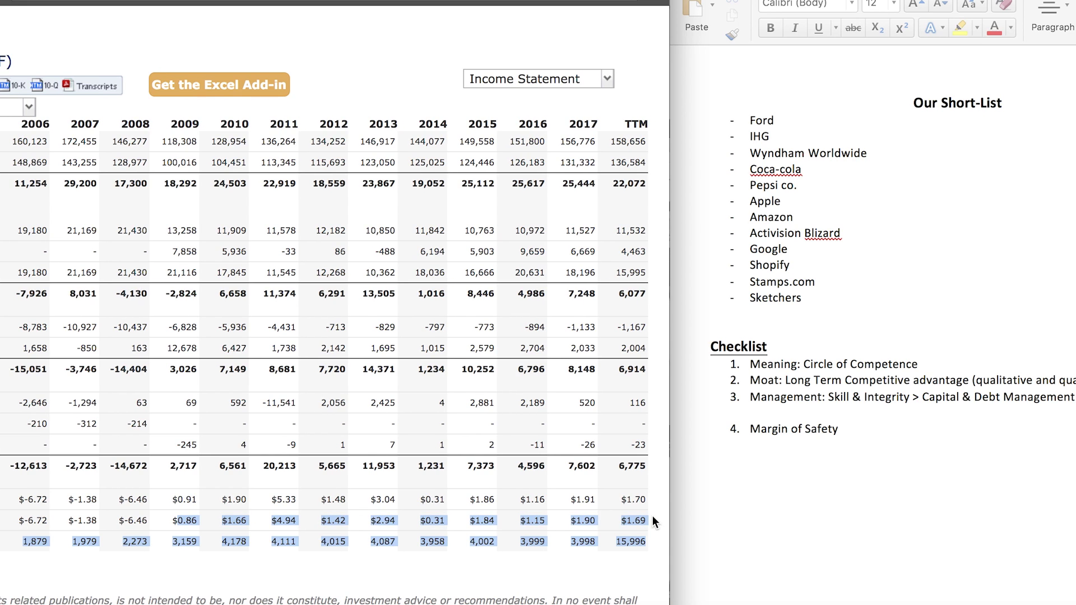
pyautogui.click(303, 539)
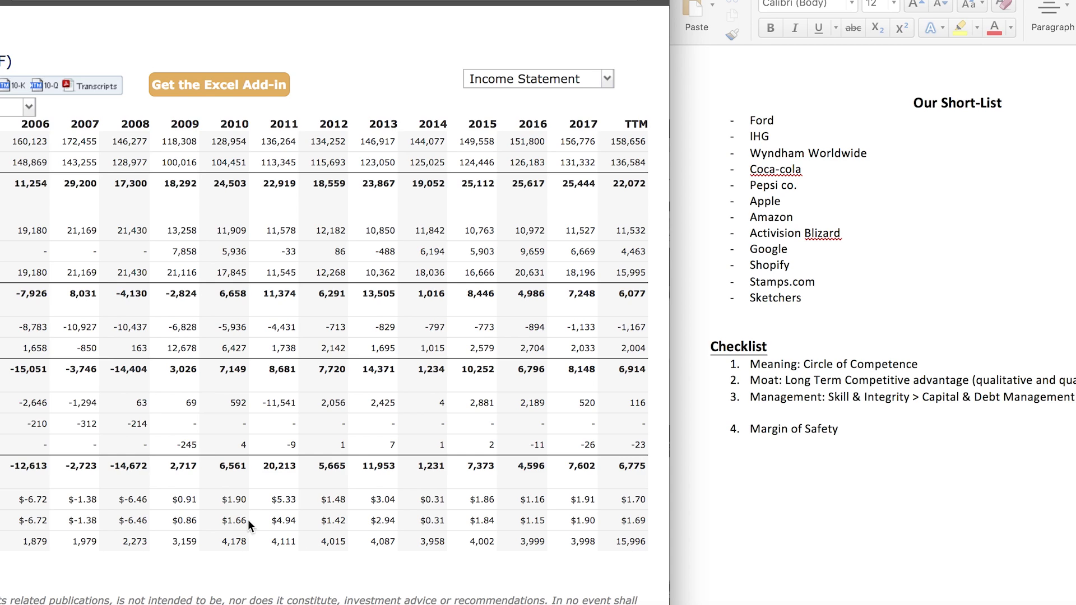
pyautogui.moveTo(271, 521); pyautogui.dragTo(381, 519)
pyautogui.click(299, 531)
pyautogui.moveTo(270, 525); pyautogui.dragTo(308, 525)
# Check Ford's 2010 revenue of 128,954 and the 2011 tax figure of -11,541.
pyautogui.moveTo(298, 141); pyautogui.dragTo(243, 139)
pyautogui.doubleClick(243, 140)
pyautogui.hscroll(-5, 286, 402)
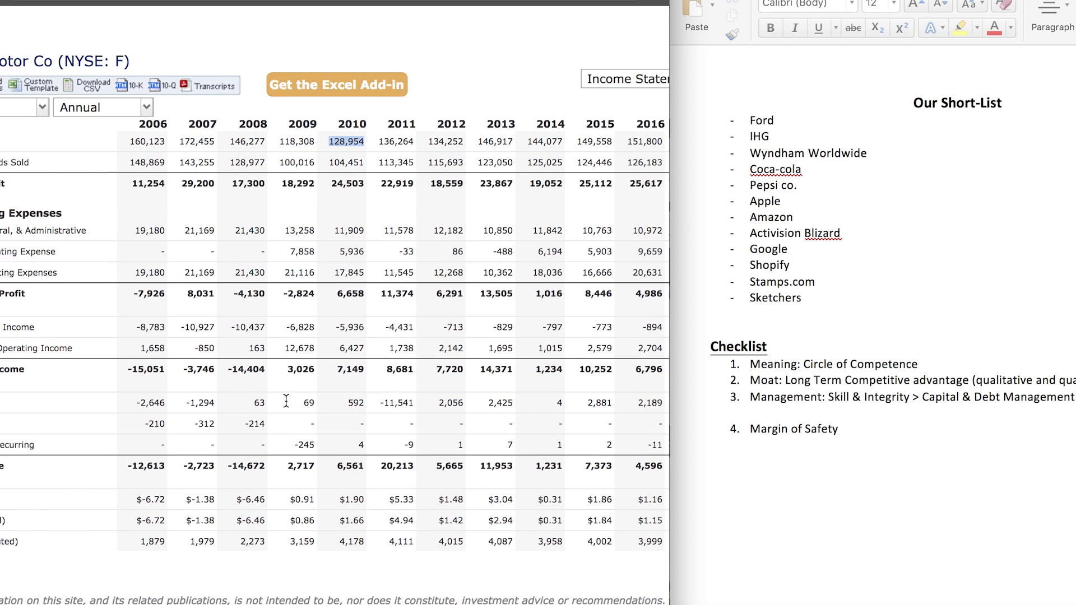
pyautogui.hscroll(-2, 286, 402)
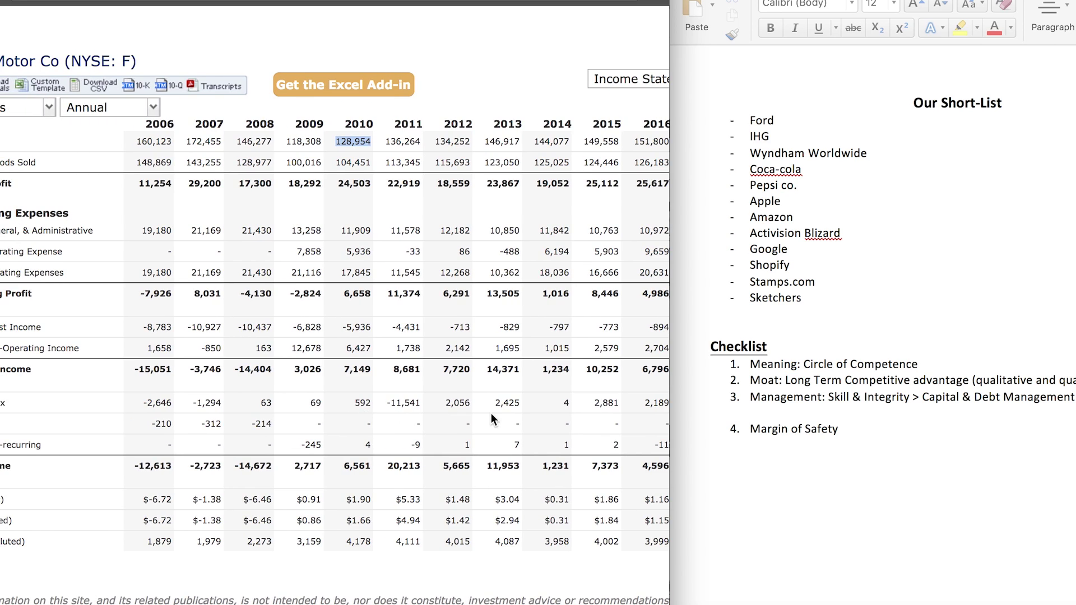
pyautogui.moveTo(421, 403); pyautogui.dragTo(388, 403)
pyautogui.click(445, 411)
pyautogui.hscroll(5, 499, 440)
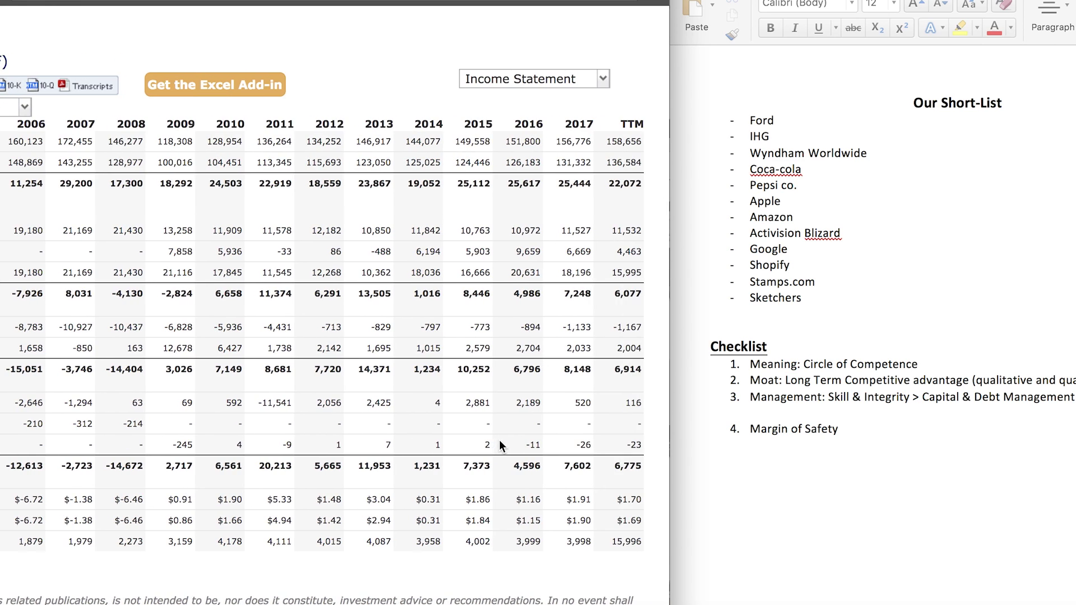
pyautogui.scroll(3, 547, 368)
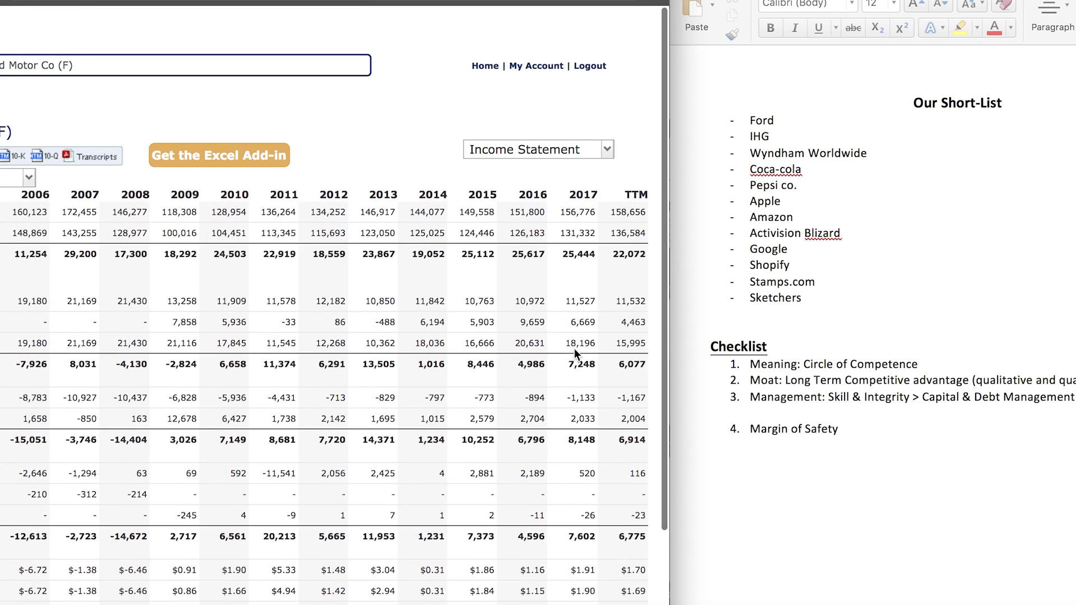
pyautogui.scroll(-4, 555, 359)
pyautogui.scroll(4, 571, 269)
# Switch Ford's financials to the annual Balance Sheet.
pyautogui.click(594, 153)
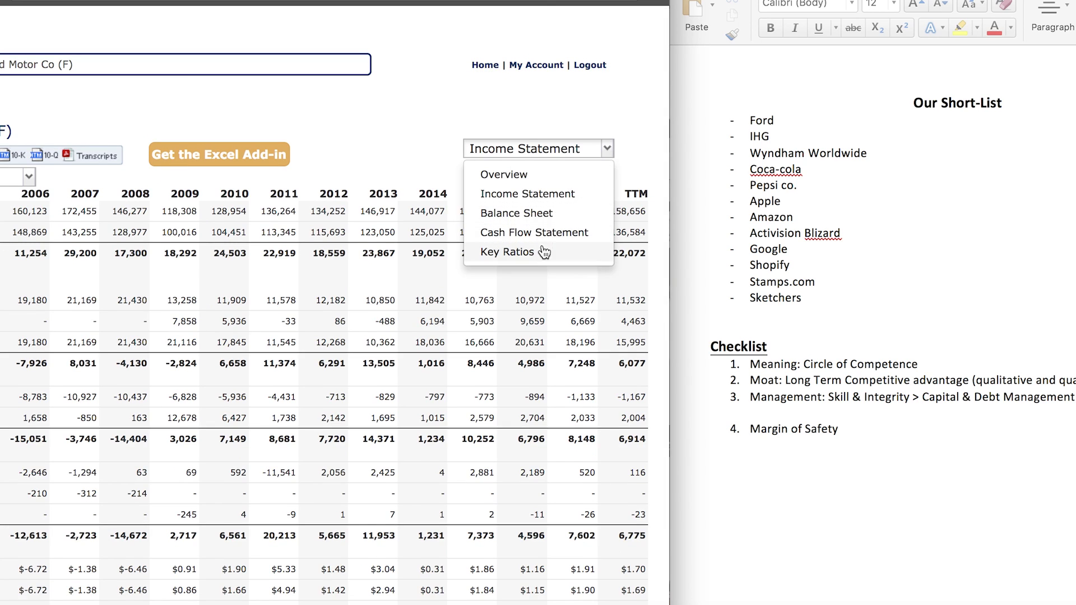
pyautogui.click(546, 212)
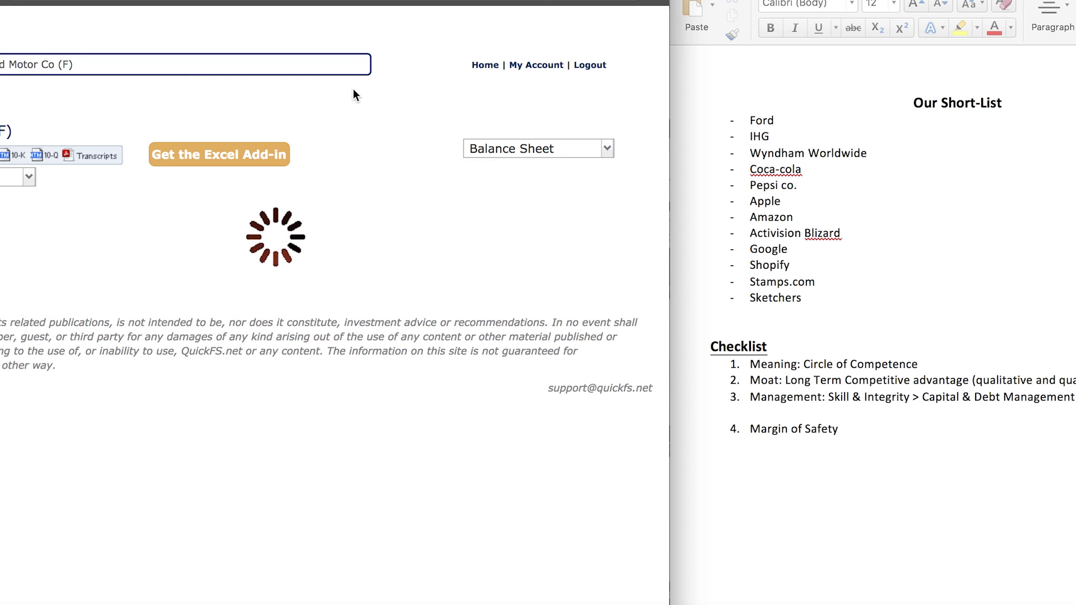
pyautogui.scroll(-5, 294, 422)
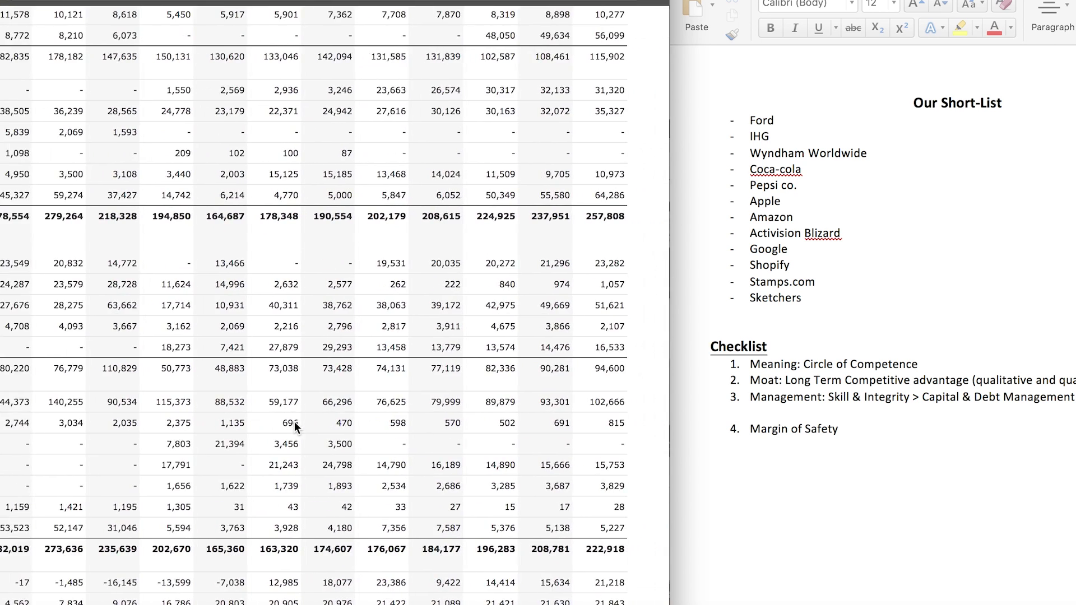
pyautogui.scroll(5, 294, 421)
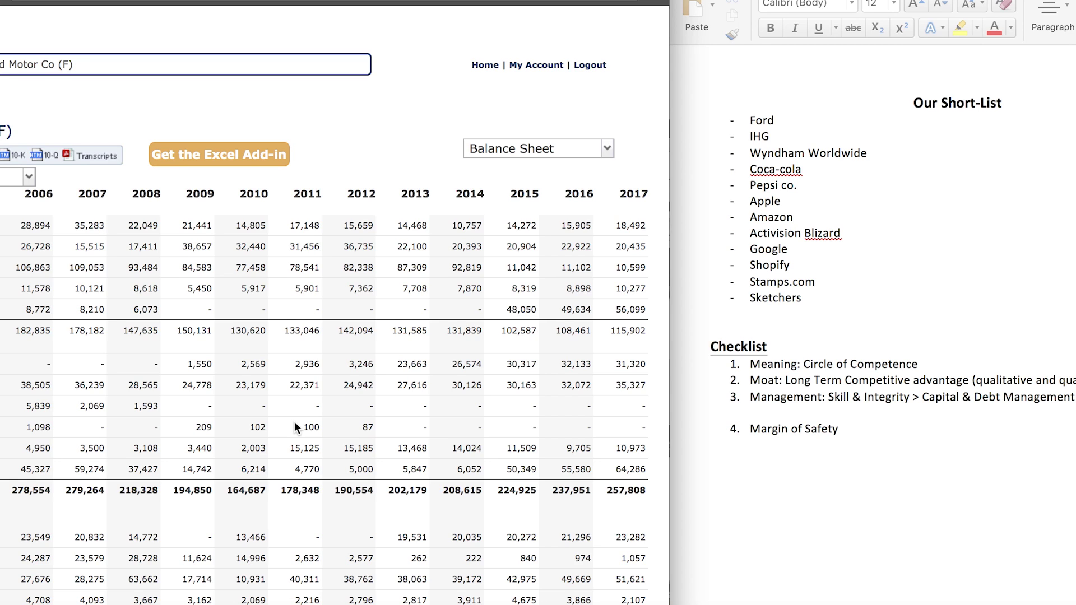
# Check the yearly figures in the liabilities and equity row above the total.
pyautogui.scroll(-9, 294, 427)
pyautogui.hscroll(-2, 294, 427)
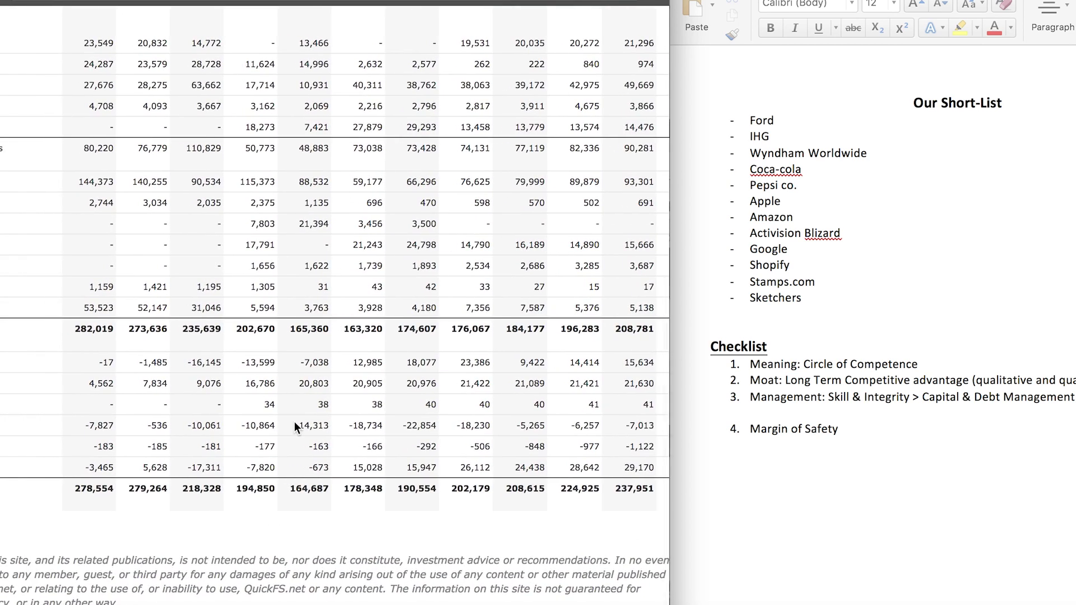
pyautogui.hscroll(3, 314, 459)
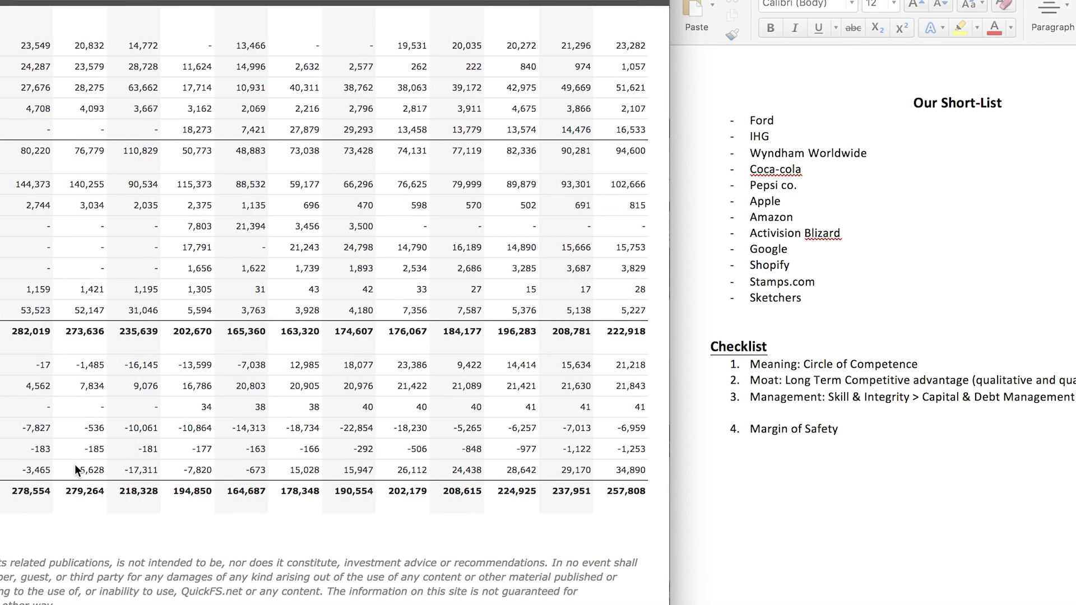
pyautogui.moveTo(75, 464); pyautogui.dragTo(591, 472)
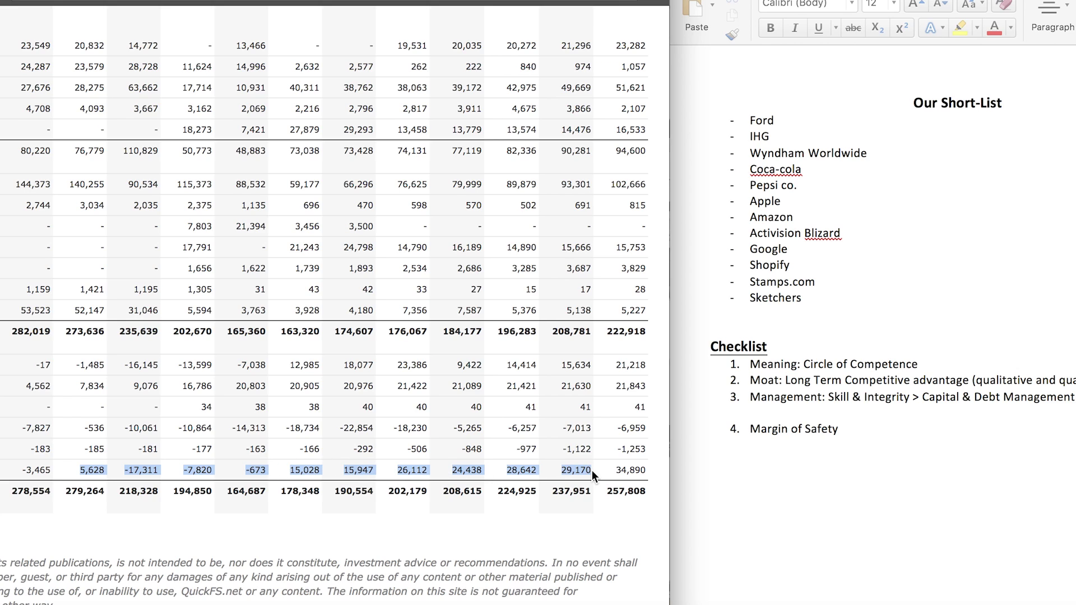
pyautogui.click(621, 479)
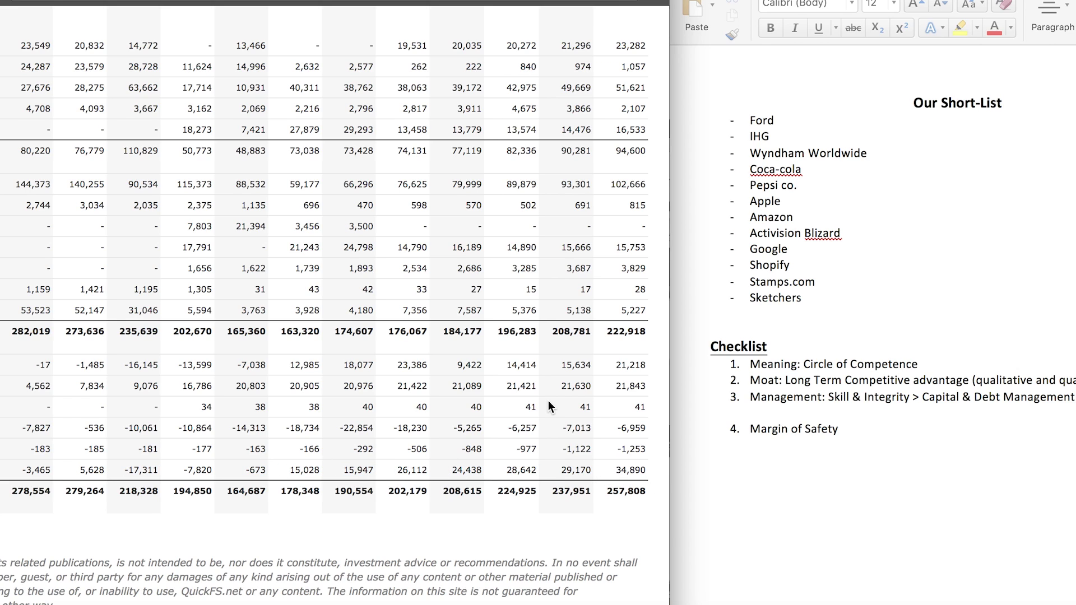
pyautogui.scroll(10, 549, 406)
# Show Ford's Cash Flow Statement, check Key Ratios, then return to Cash Flow.
pyautogui.click(599, 149)
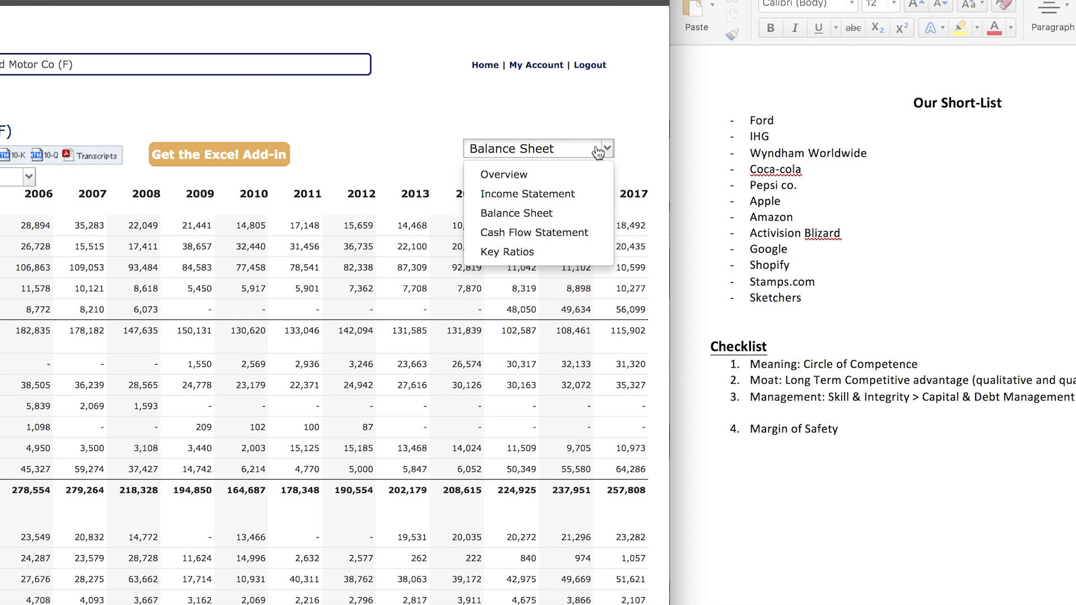
pyautogui.click(552, 234)
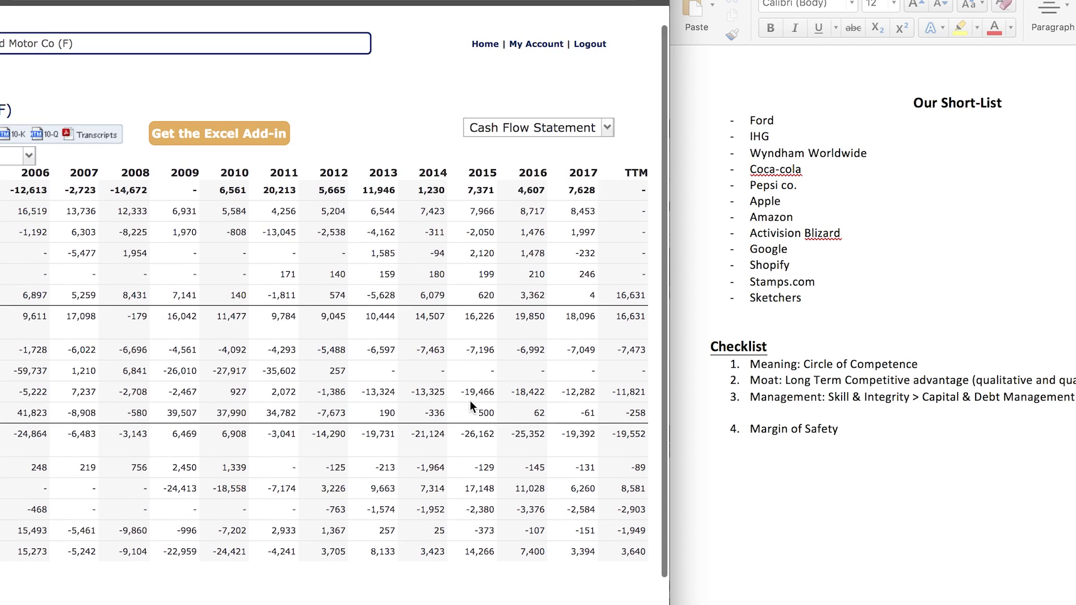
pyautogui.hscroll(-3, 470, 400)
pyautogui.scroll(-1, 469, 400)
pyautogui.hscroll(3, 469, 400)
pyautogui.click(586, 111)
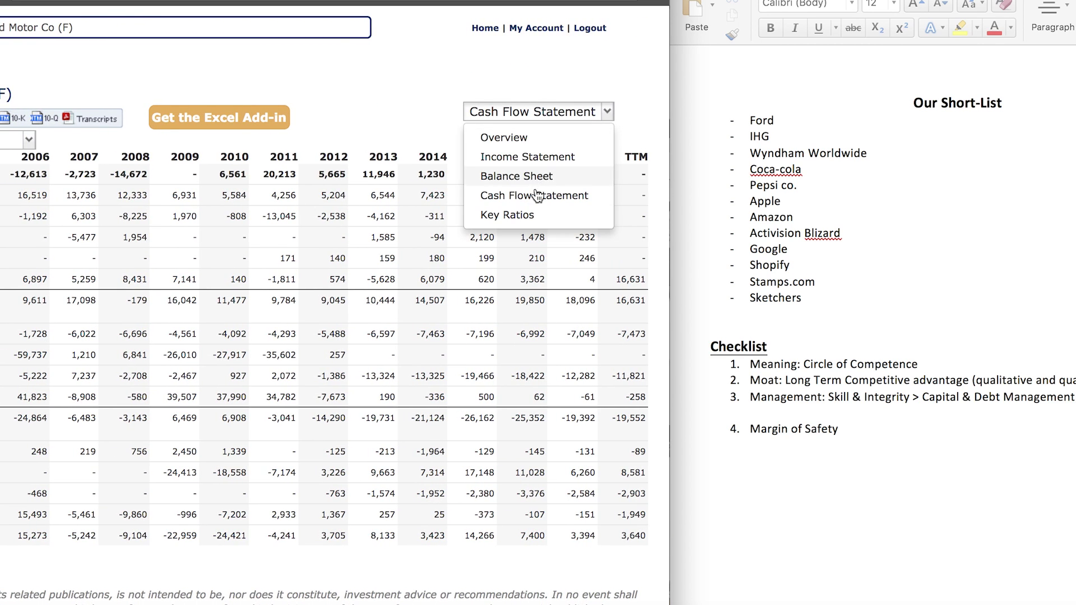
pyautogui.click(518, 216)
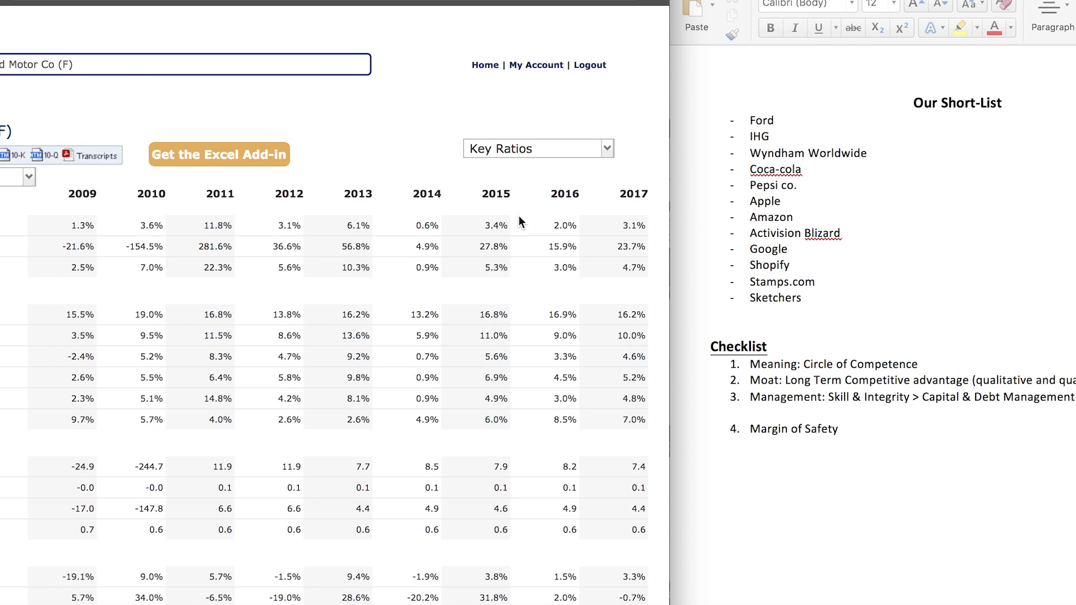
pyautogui.click(520, 147)
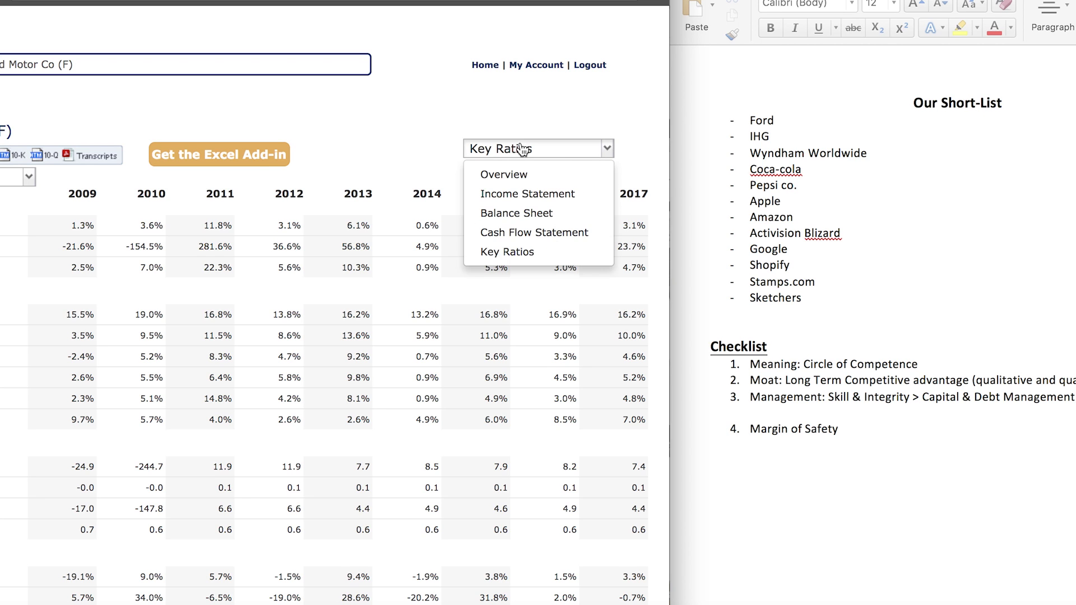
pyautogui.click(541, 232)
pyautogui.hscroll(-4, 364, 300)
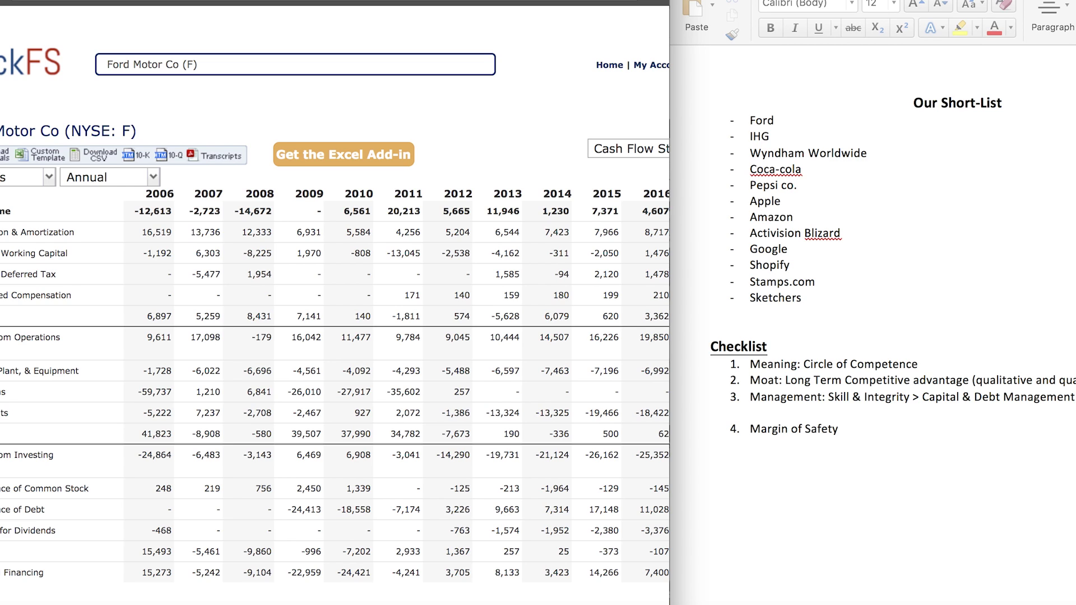
pyautogui.hscroll(3, 294, 405)
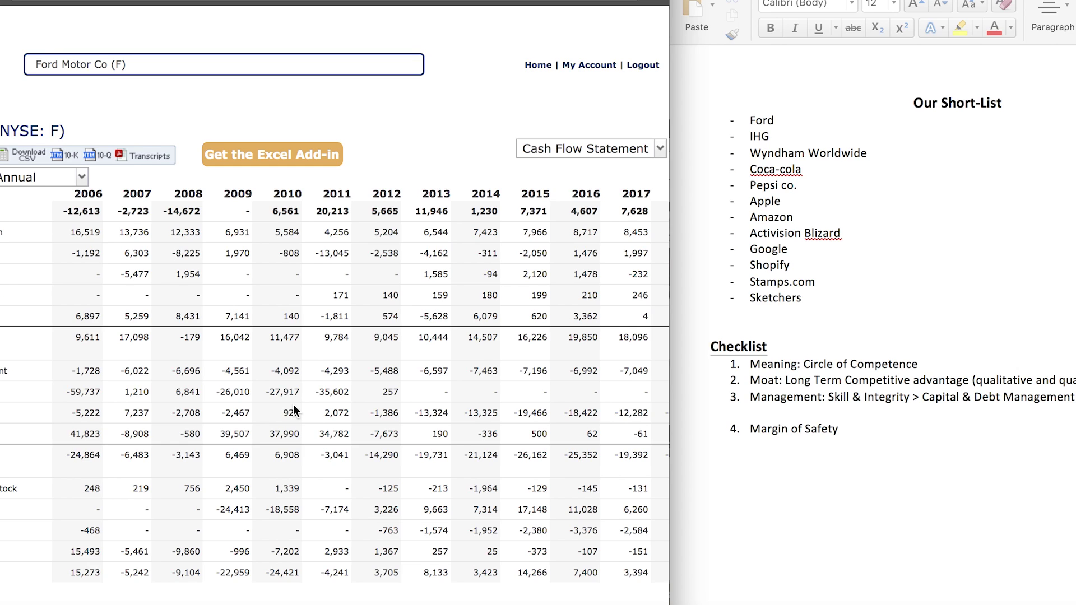
# Check Ford's 2006 operating cash flow of 9,611 and capital spending of -1,728.
pyautogui.hscroll(-3, 293, 404)
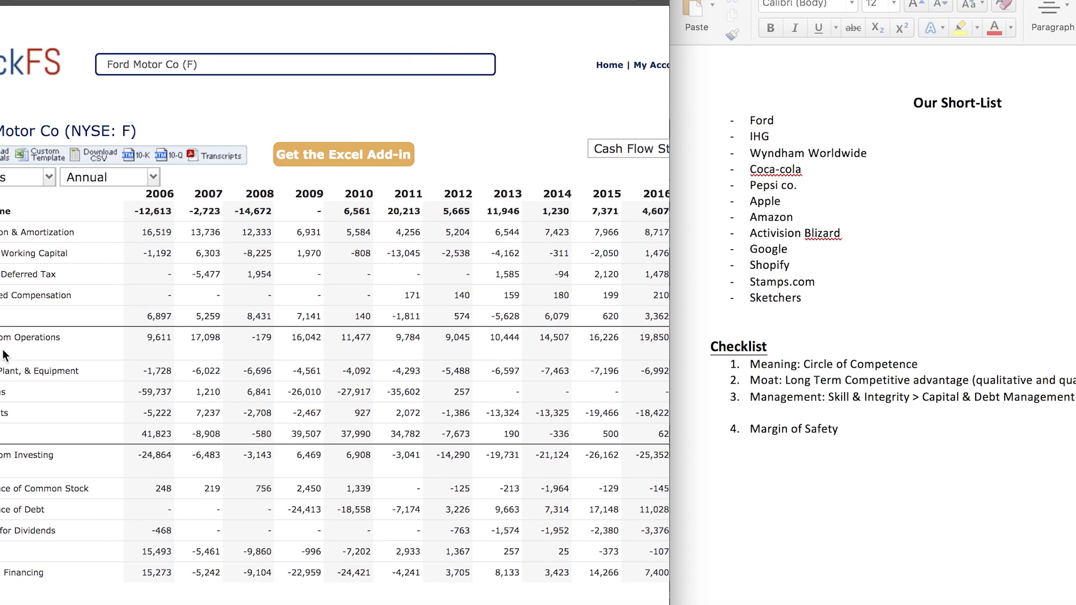
pyautogui.moveTo(2, 336); pyautogui.dragTo(69, 334)
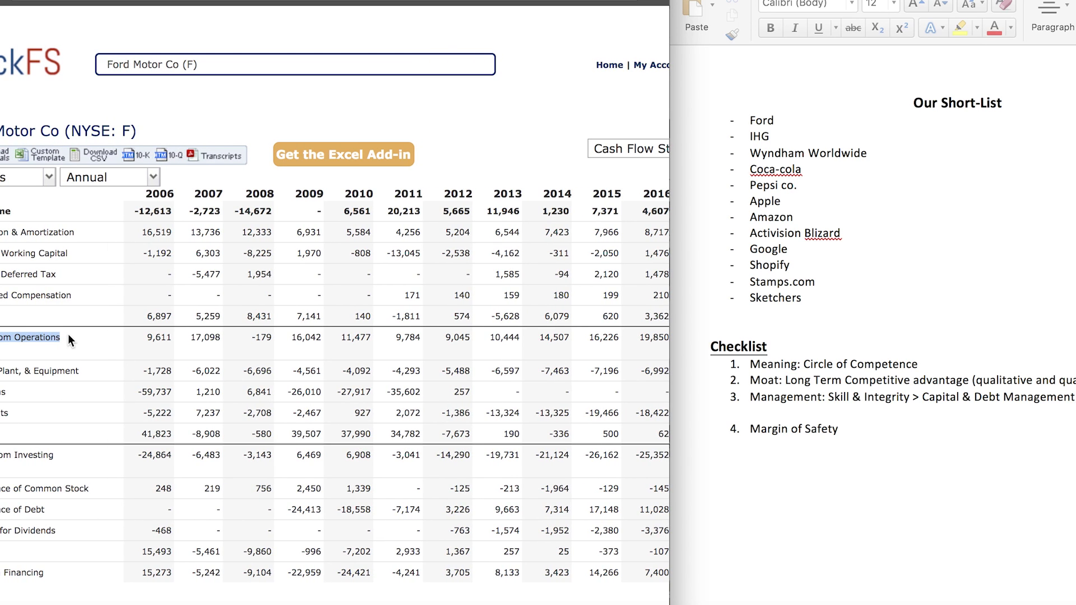
pyautogui.click(131, 343)
pyautogui.moveTo(144, 337); pyautogui.dragTo(182, 339)
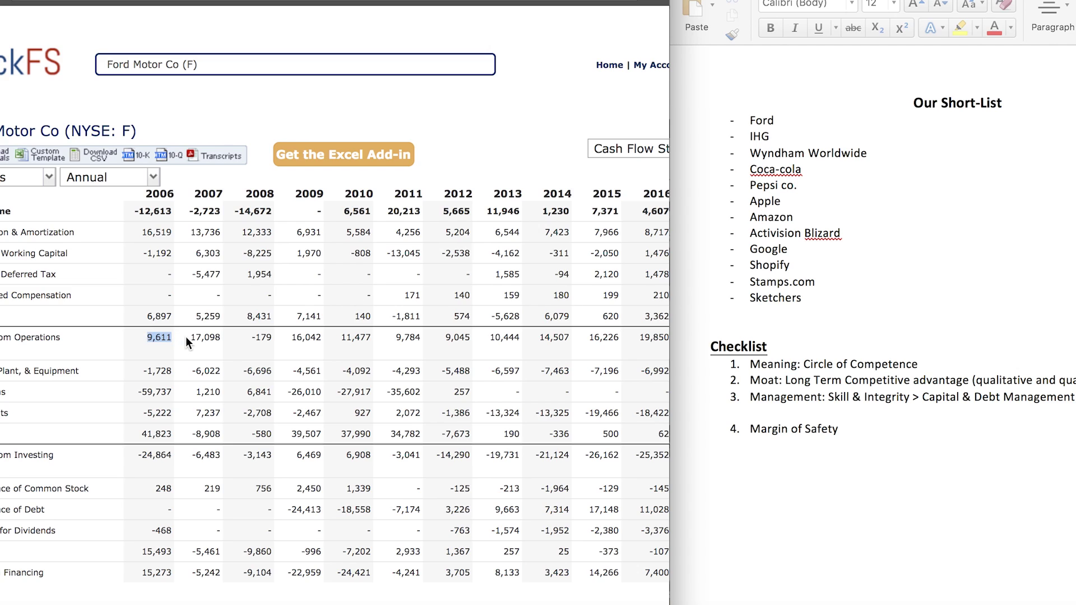
pyautogui.click(169, 361)
pyautogui.moveTo(0, 371); pyautogui.dragTo(0, 371)
pyautogui.click(93, 374)
pyautogui.click(103, 373)
pyautogui.moveTo(144, 336); pyautogui.dragTo(192, 342)
pyautogui.click(183, 337)
pyautogui.moveTo(144, 372); pyautogui.dragTo(182, 377)
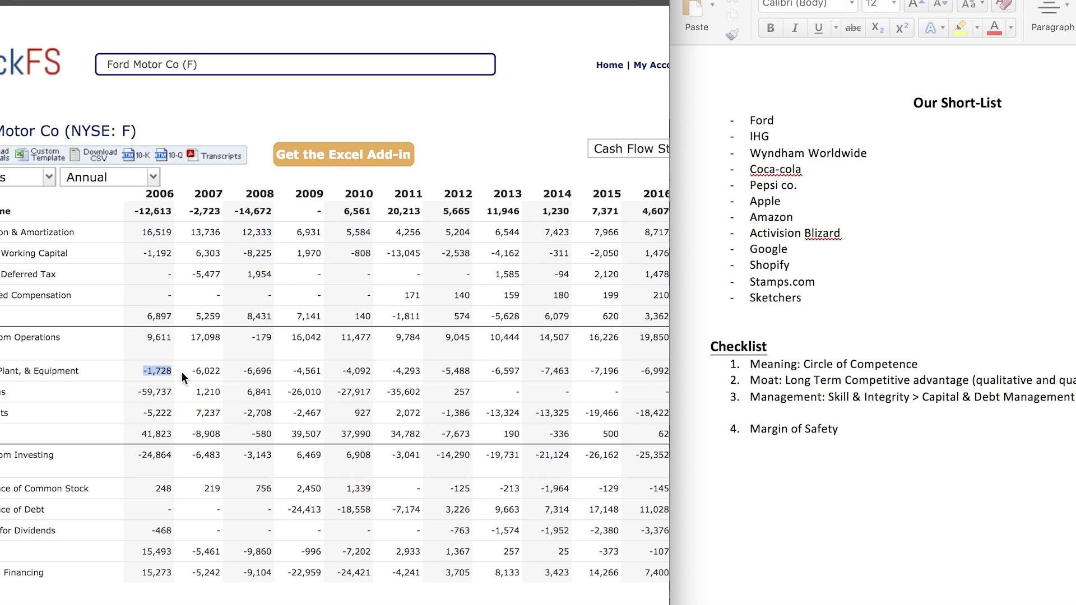
# Review the financing cash-flow figures and the Plant and Investments row.
pyautogui.scroll(-3, 182, 374)
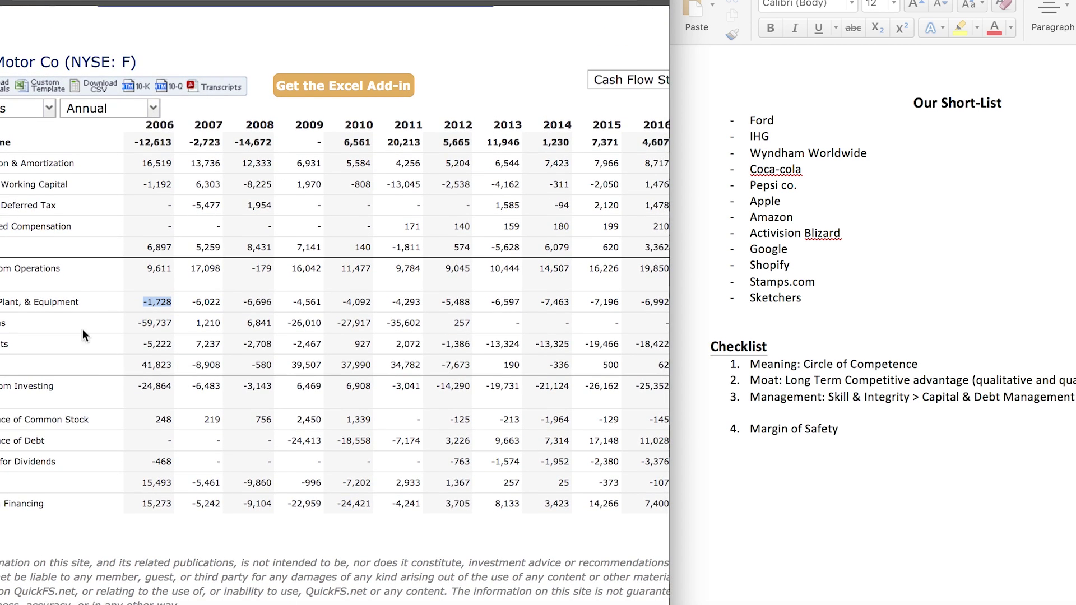
pyautogui.moveTo(2, 387); pyautogui.dragTo(76, 386)
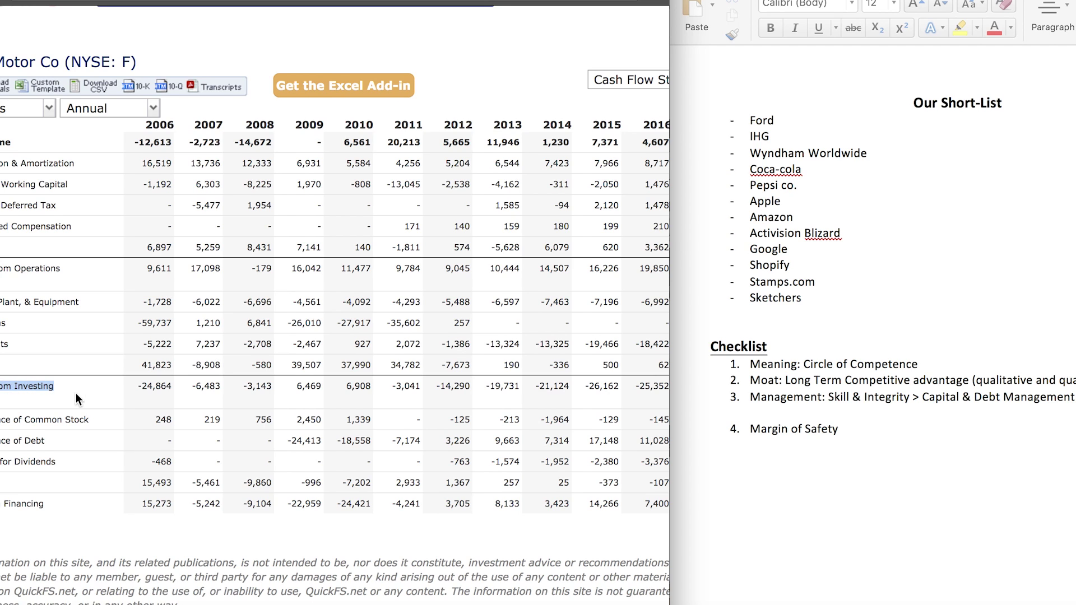
pyautogui.scroll(-1, 122, 515)
pyautogui.moveTo(2, 499); pyautogui.dragTo(49, 500)
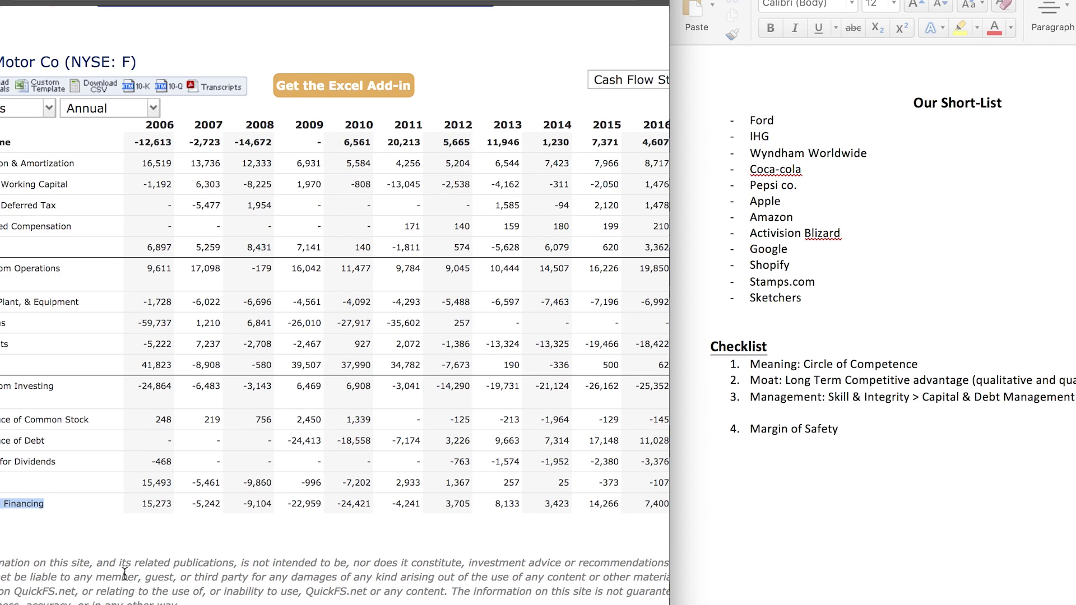
pyautogui.scroll(2, 120, 539)
pyautogui.click(120, 539)
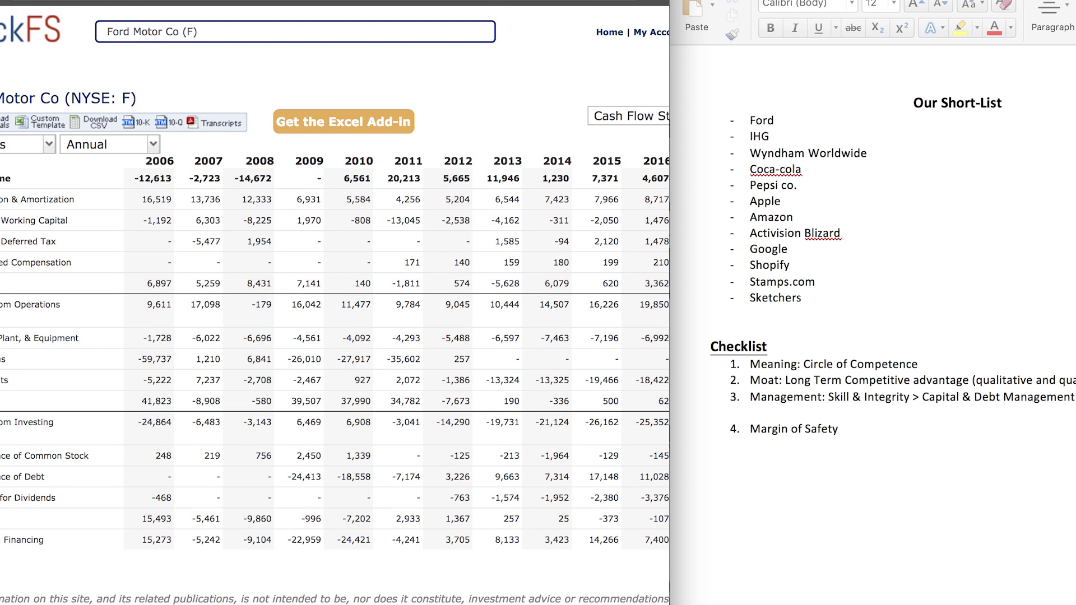
pyautogui.moveTo(112, 455); pyautogui.dragTo(15, 530)
pyautogui.moveTo(6, 337); pyautogui.dragTo(17, 417)
pyautogui.click(99, 398)
pyautogui.scroll(1, 99, 398)
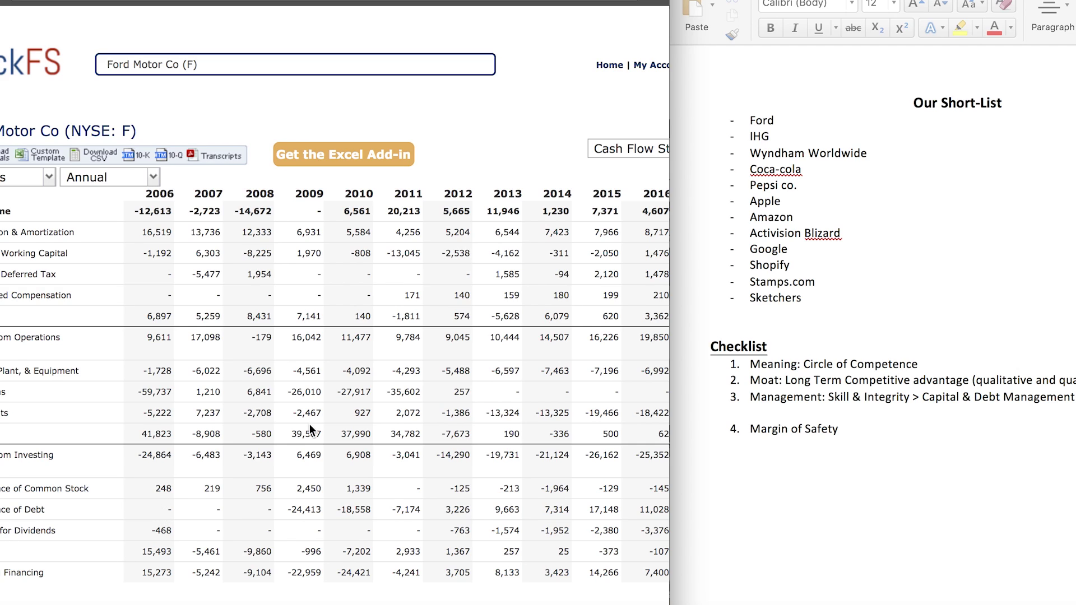
pyautogui.click(639, 149)
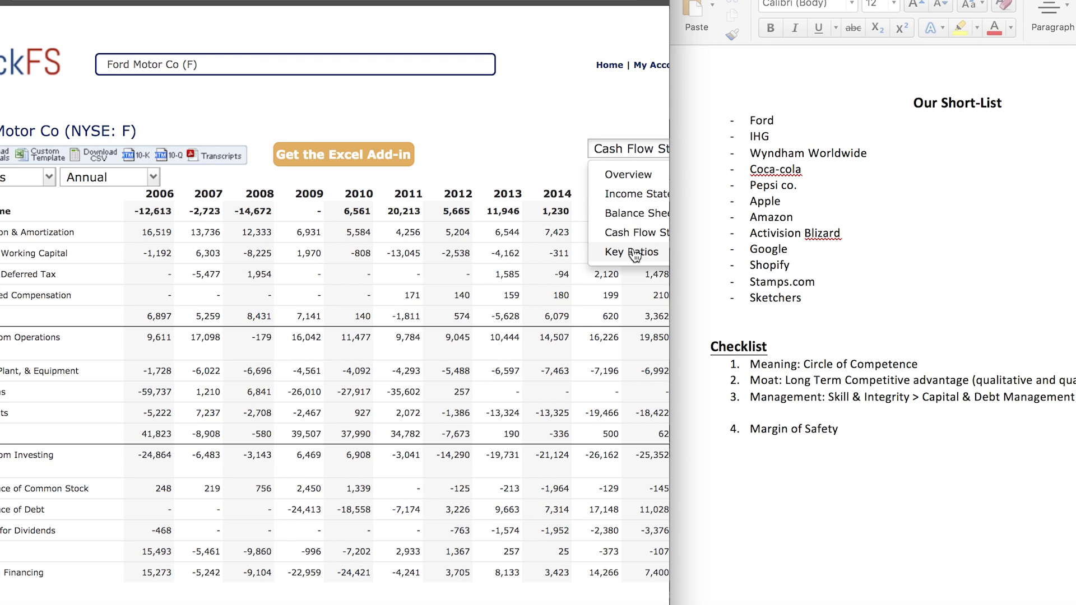
pyautogui.click(634, 253)
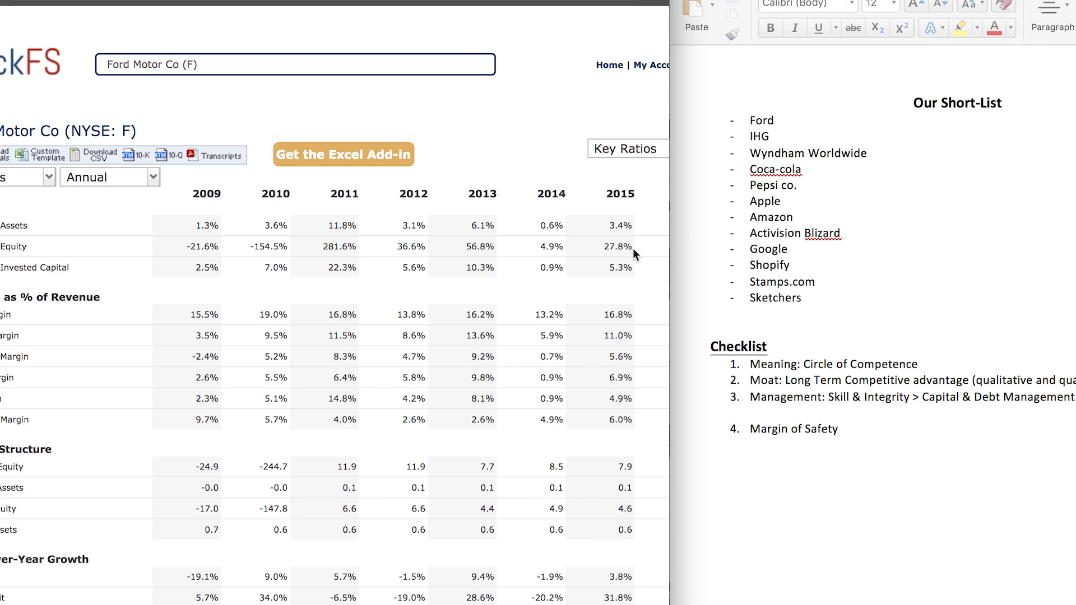
pyautogui.scroll(-10, 274, 304)
pyautogui.scroll(9, 274, 303)
pyautogui.scroll(-8, 274, 304)
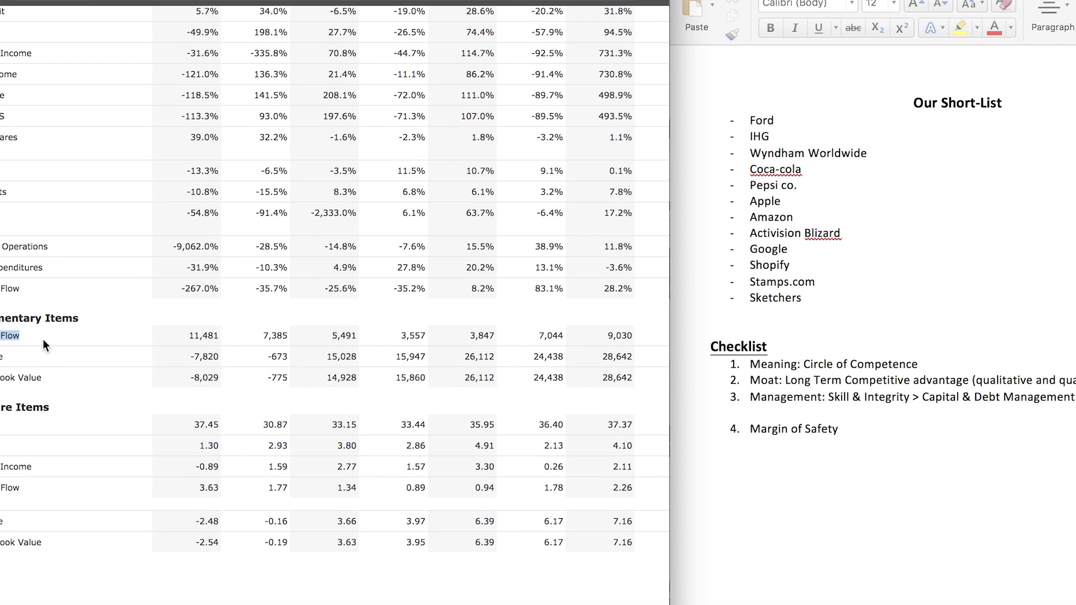
pyautogui.hscroll(5, 351, 344)
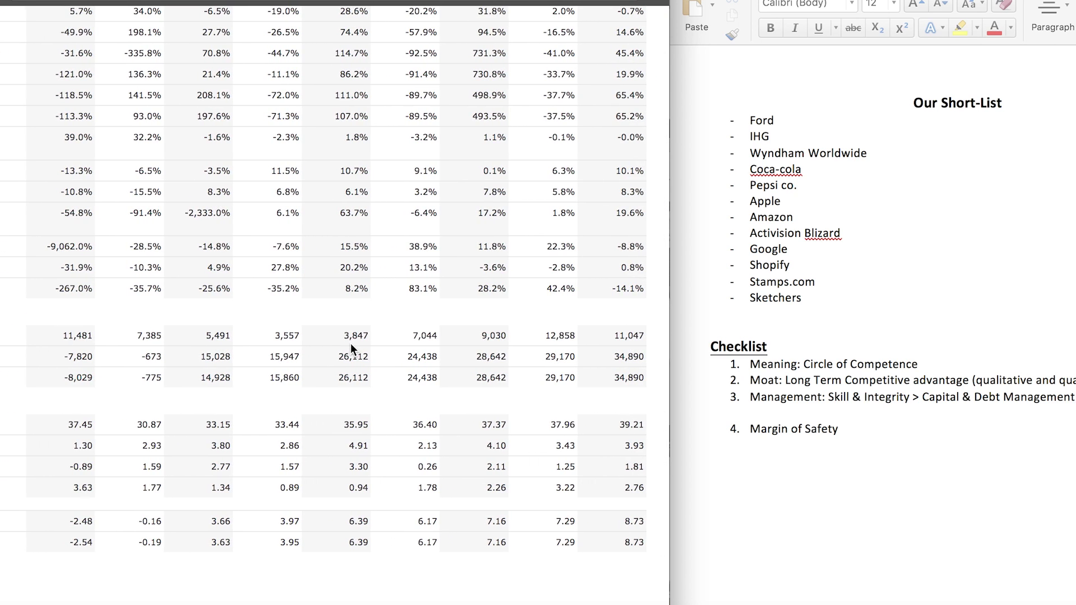
pyautogui.moveTo(56, 337); pyautogui.dragTo(261, 339)
pyautogui.click(415, 328)
pyautogui.moveTo(415, 328); pyautogui.dragTo(647, 334)
pyautogui.click(643, 310)
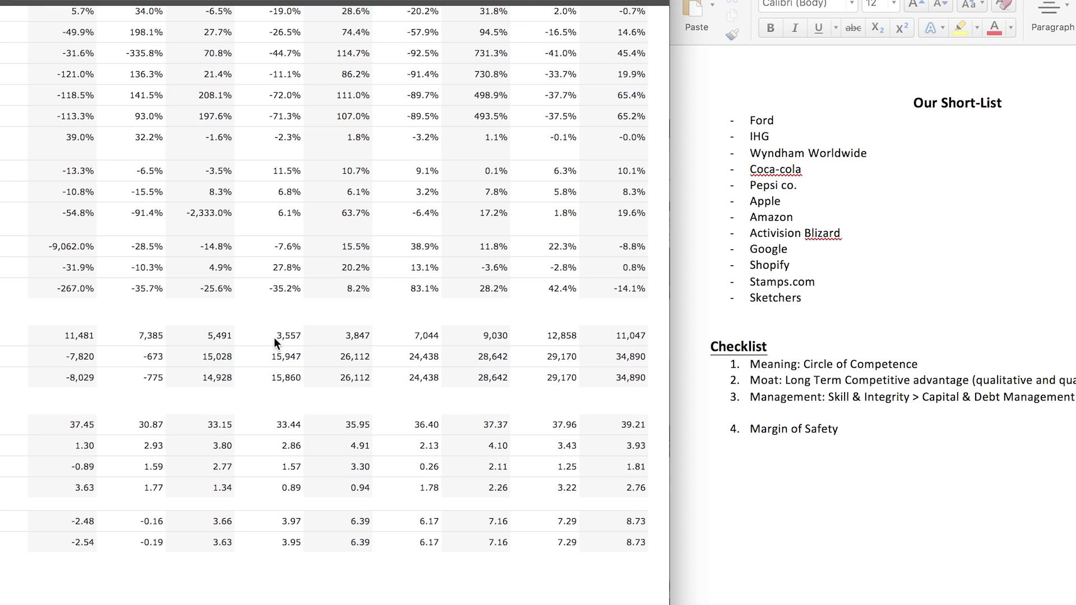
pyautogui.moveTo(275, 339); pyautogui.dragTo(654, 315)
pyautogui.click(550, 303)
pyautogui.hscroll(-5, 550, 298)
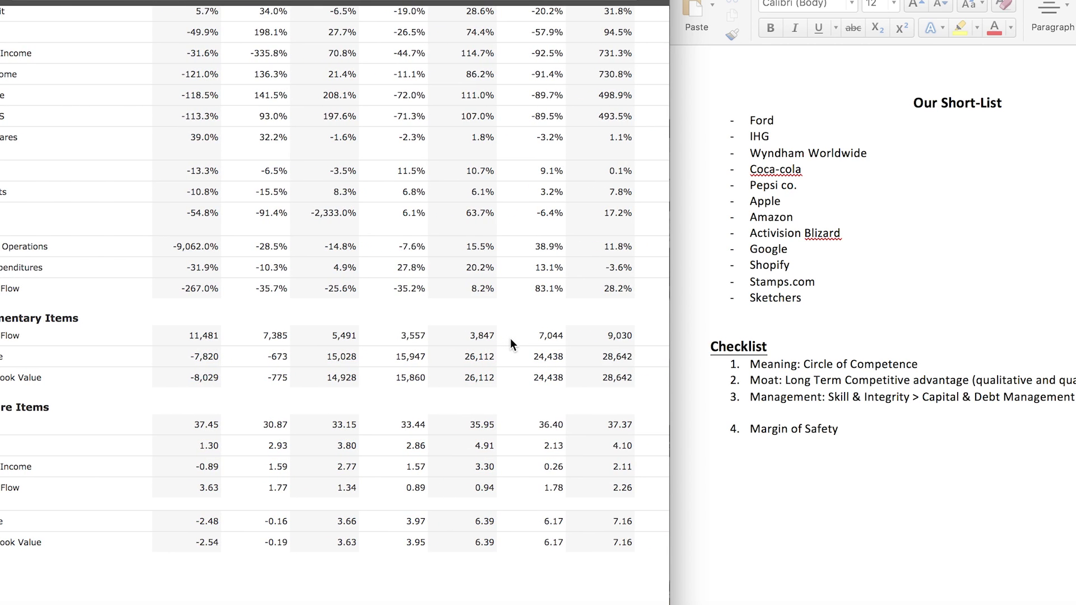
pyautogui.scroll(4, 583, 258)
pyautogui.hscroll(5, 585, 258)
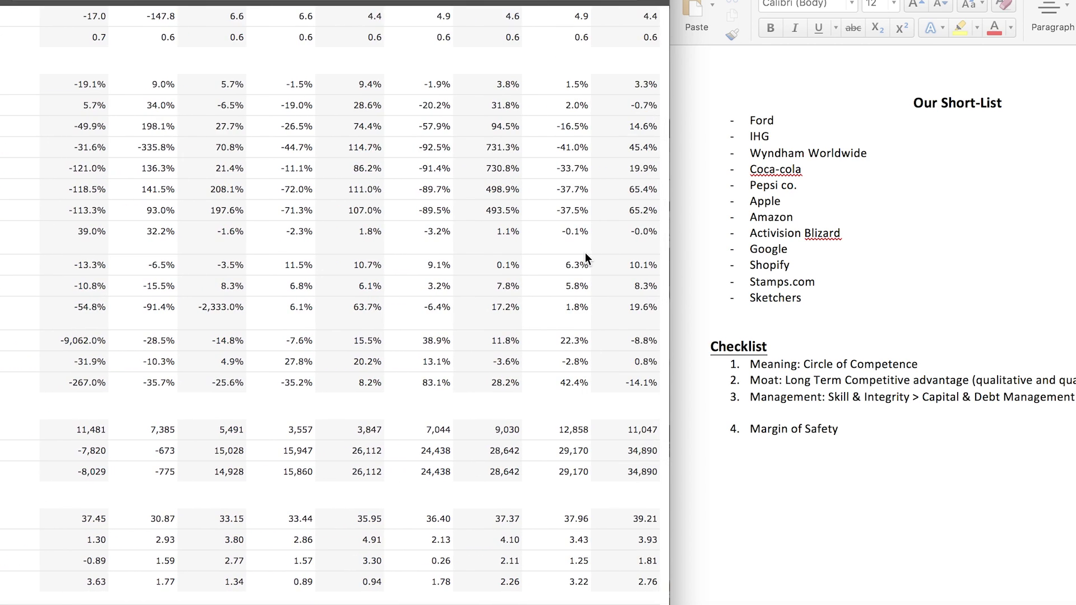
pyautogui.scroll(10, 586, 258)
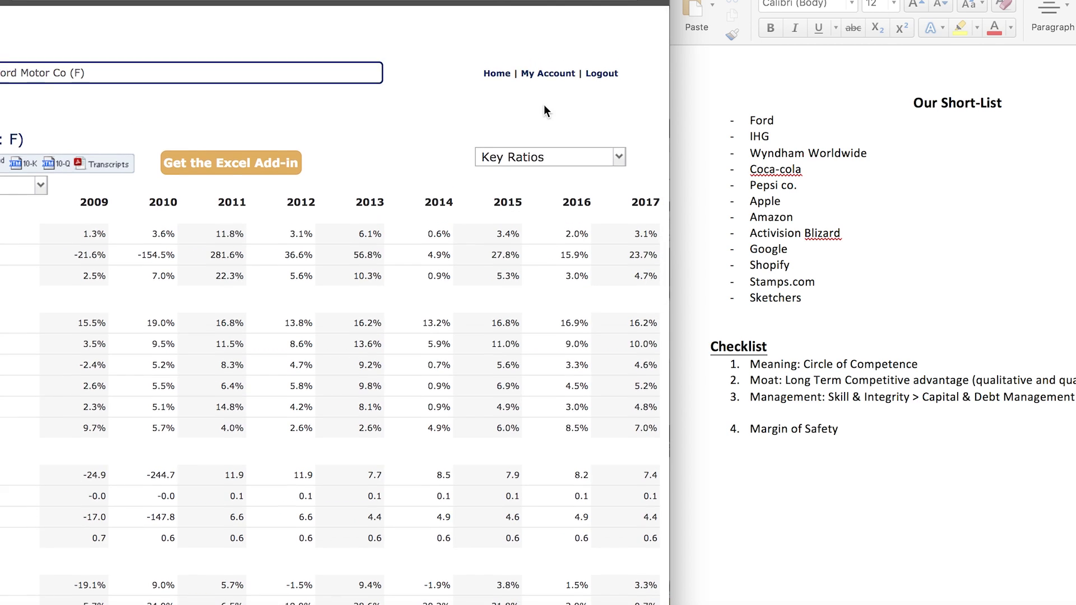
pyautogui.hscroll(-5, 435, 217)
pyautogui.hscroll(5, 479, 164)
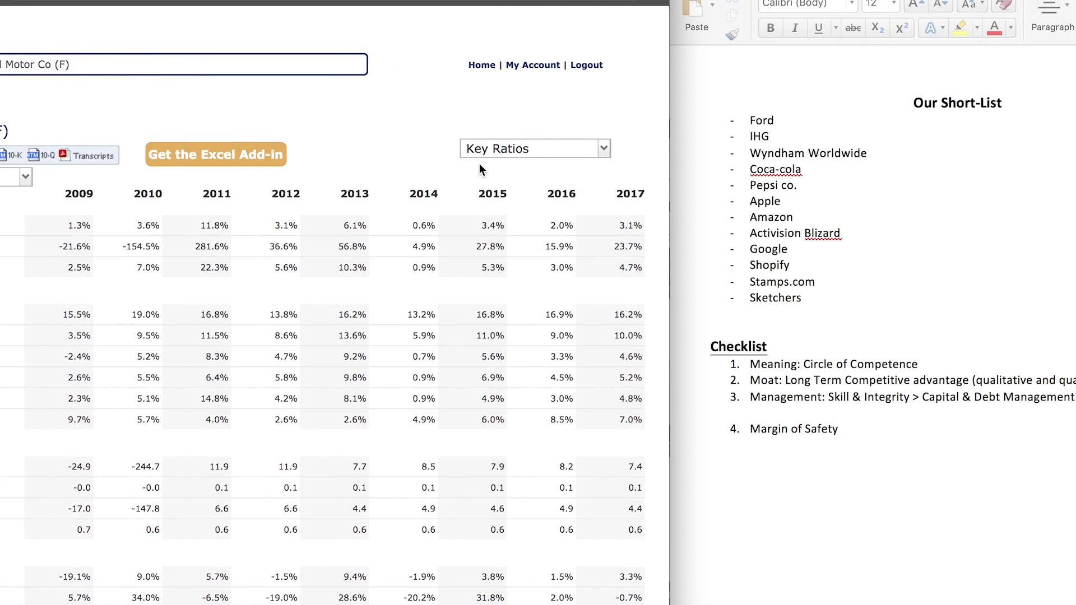
pyautogui.click(541, 156)
pyautogui.click(541, 192)
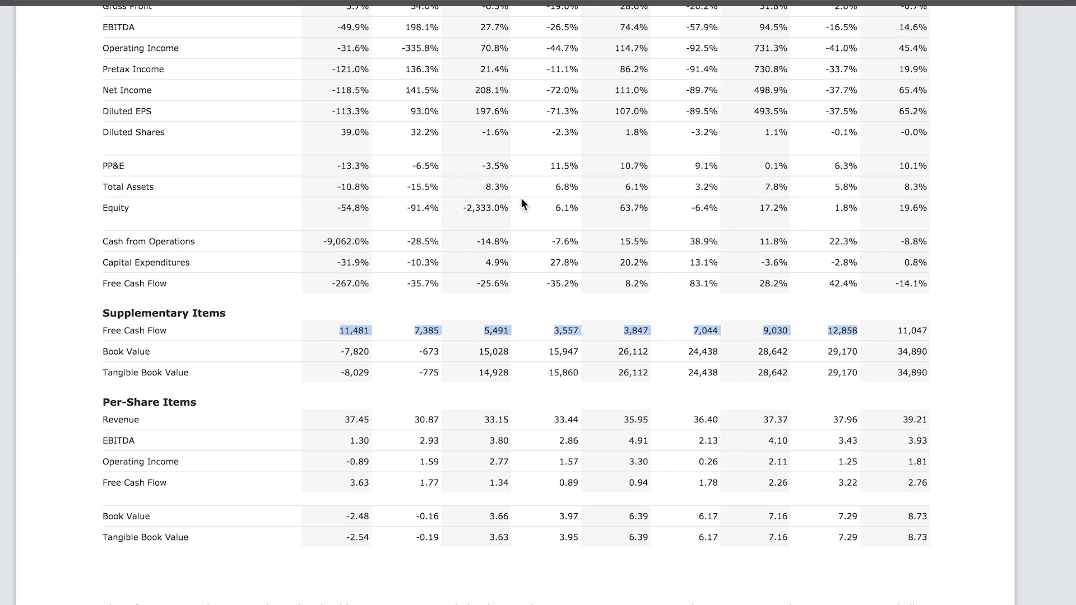
pyautogui.click(521, 199)
pyautogui.scroll(12, 530, 363)
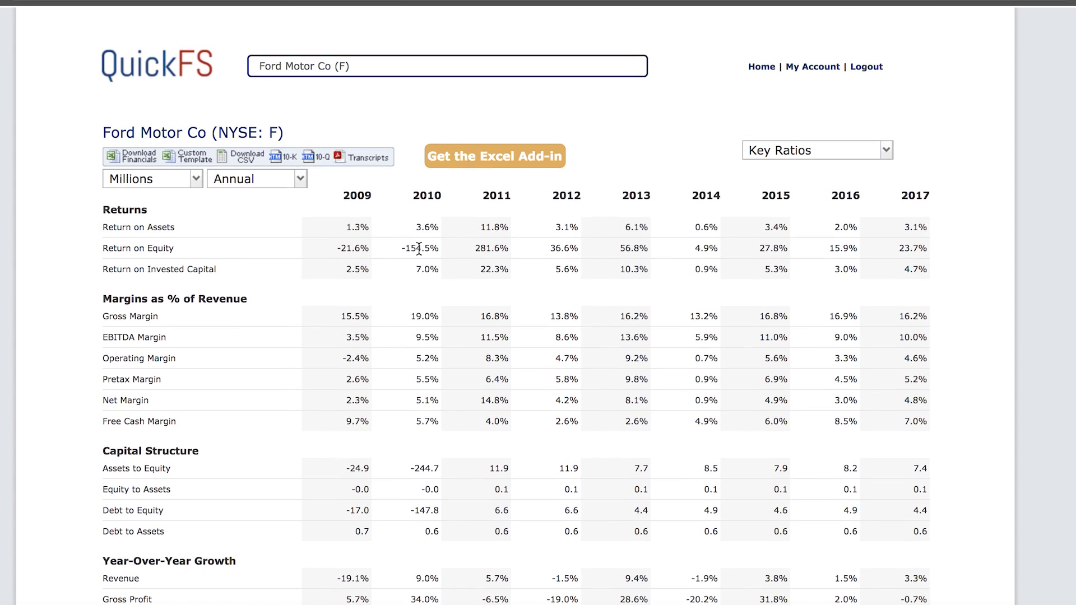
pyautogui.doubleClick(357, 195)
pyautogui.click(789, 156)
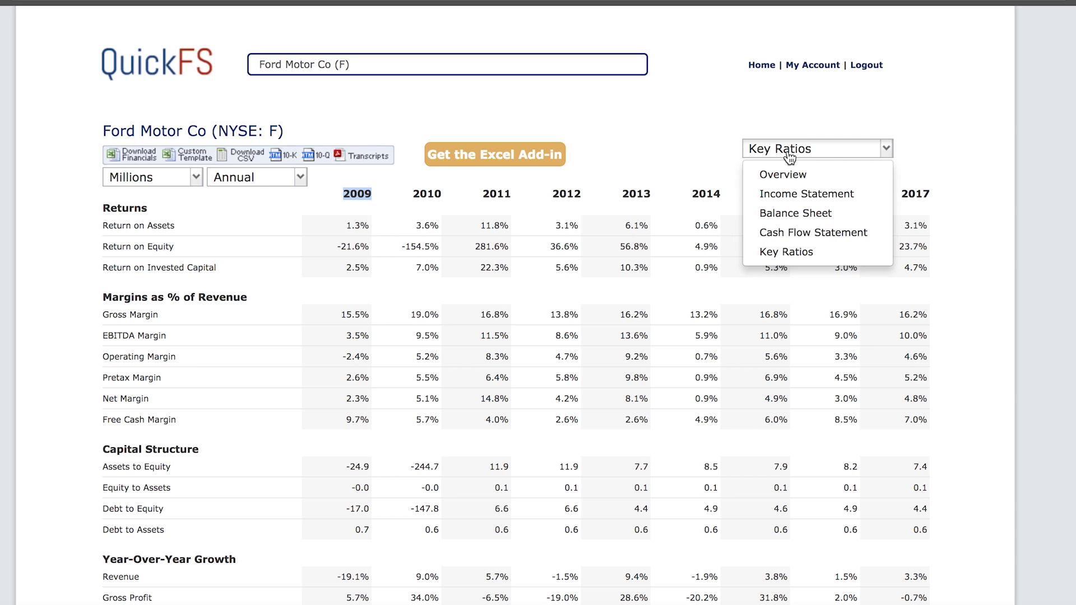
# Return to Ford's Cash Flow Statement and scroll to the 2008 figures.
pyautogui.click(825, 233)
pyautogui.scroll(-1, 427, 404)
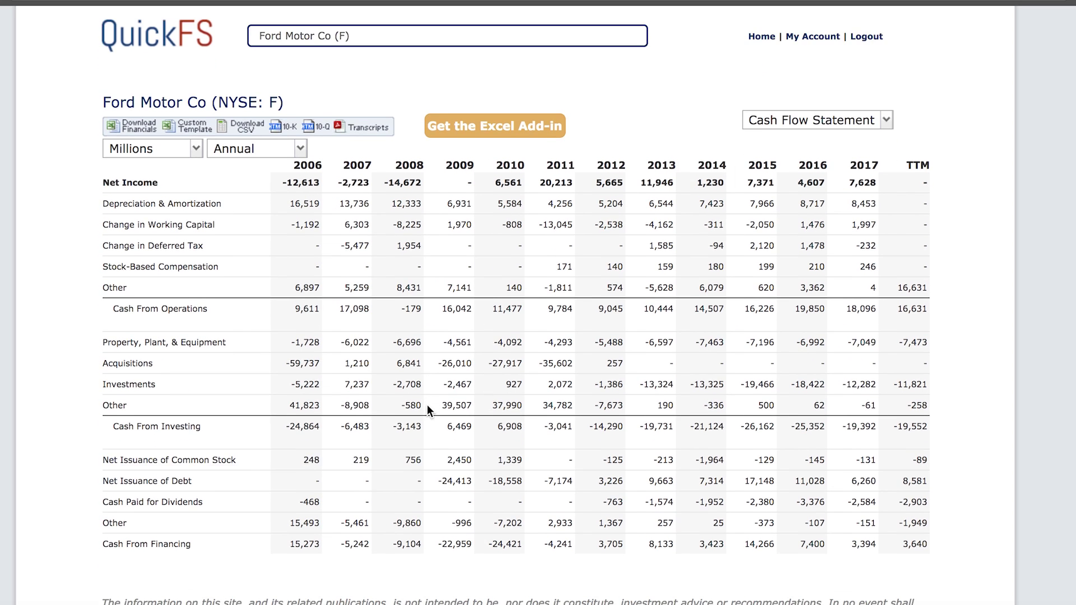
pyautogui.scroll(-2, 426, 405)
# In Calculator, compute Ford's 2008 free cash flow as -179 minus 6,696, giving -6,875.
pyautogui.press('F4')
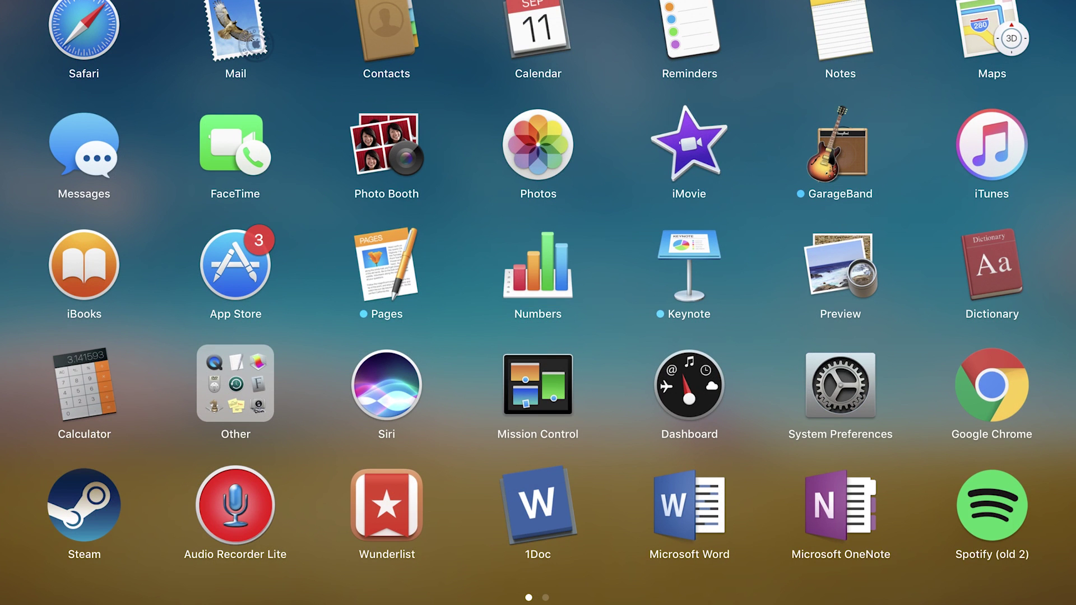
pyautogui.click(94, 393)
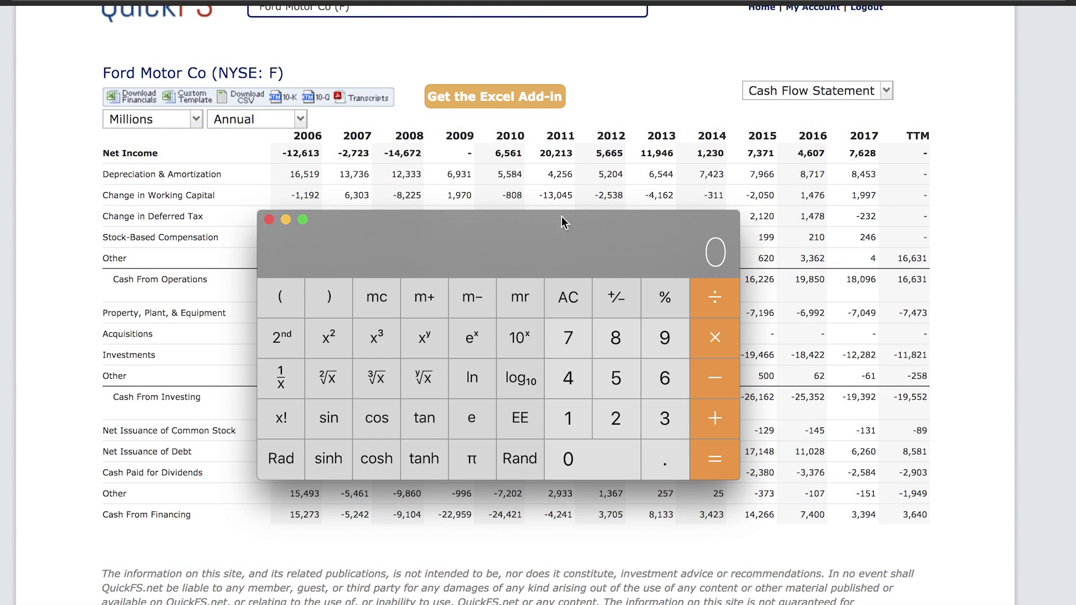
pyautogui.moveTo(556, 250); pyautogui.dragTo(818, 179)
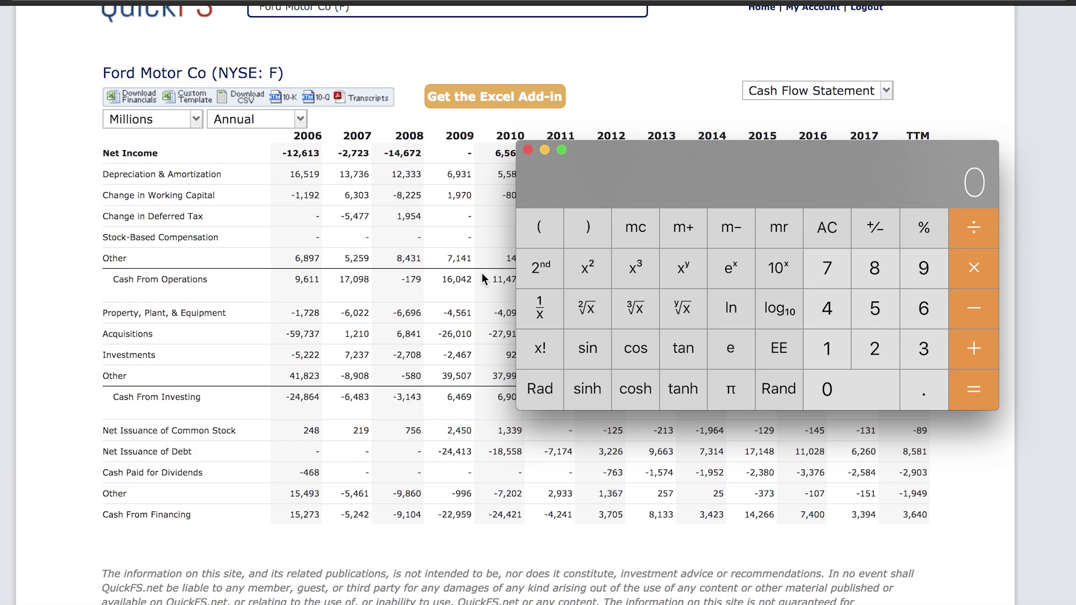
pyautogui.click(835, 354)
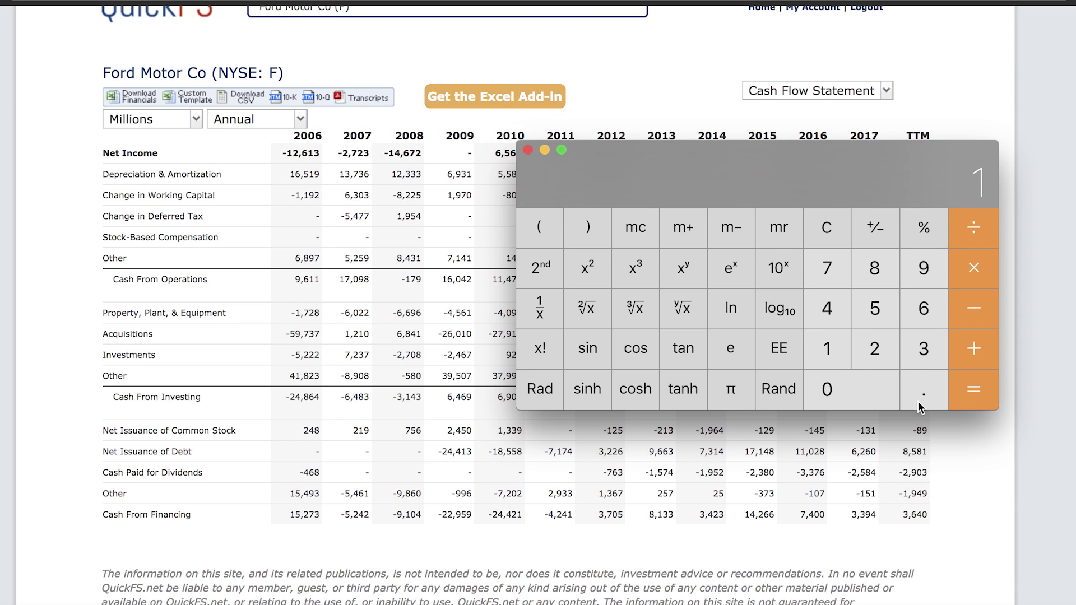
pyautogui.click(827, 267)
pyautogui.click(924, 267)
pyautogui.click(890, 232)
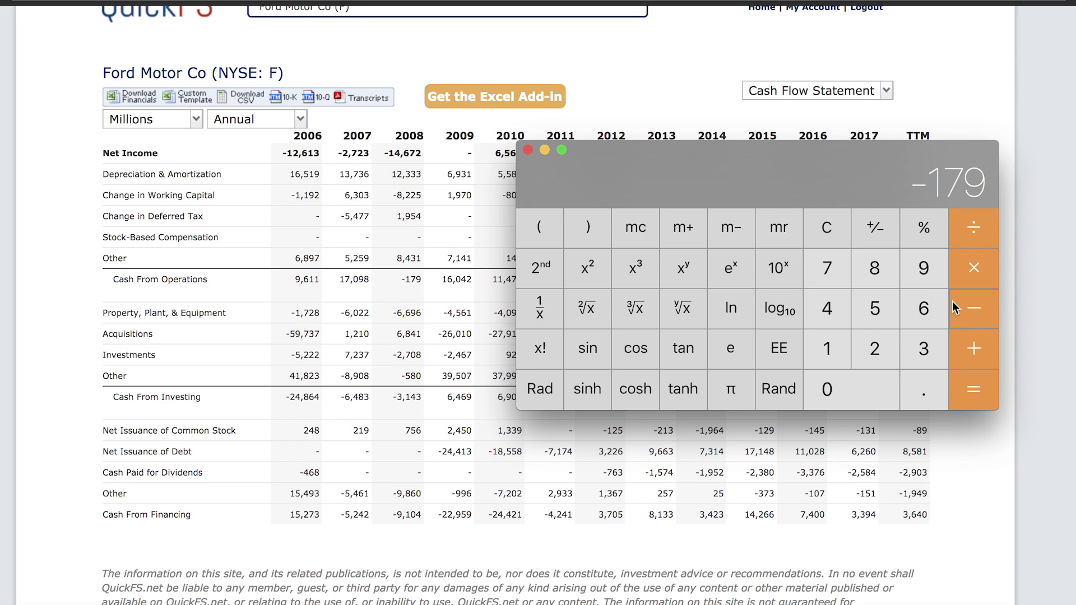
pyautogui.write('6696')
pyautogui.press('Return')
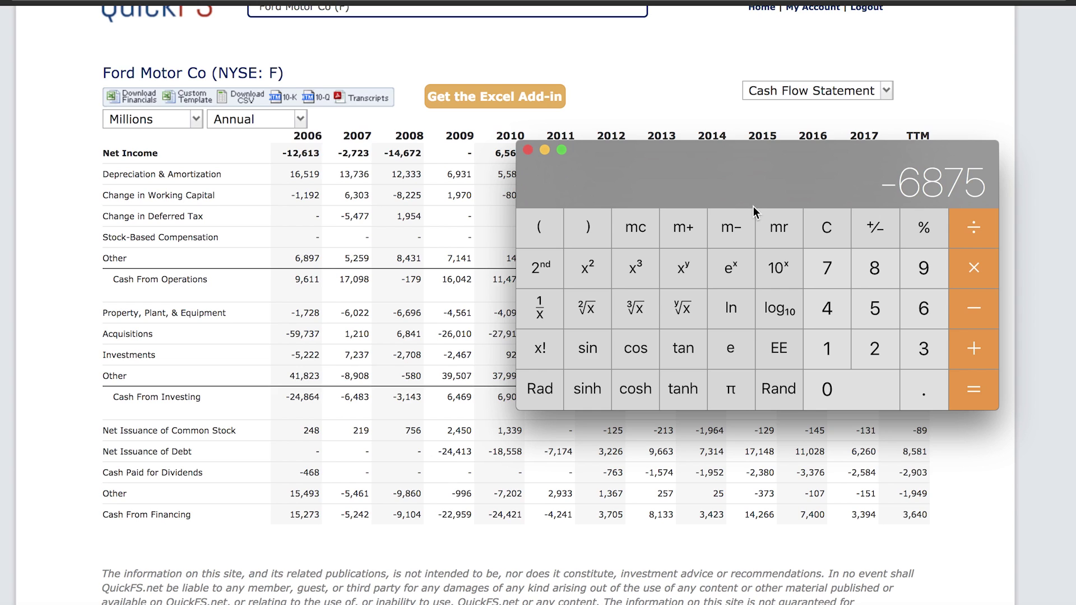
pyautogui.press('super+Tab')
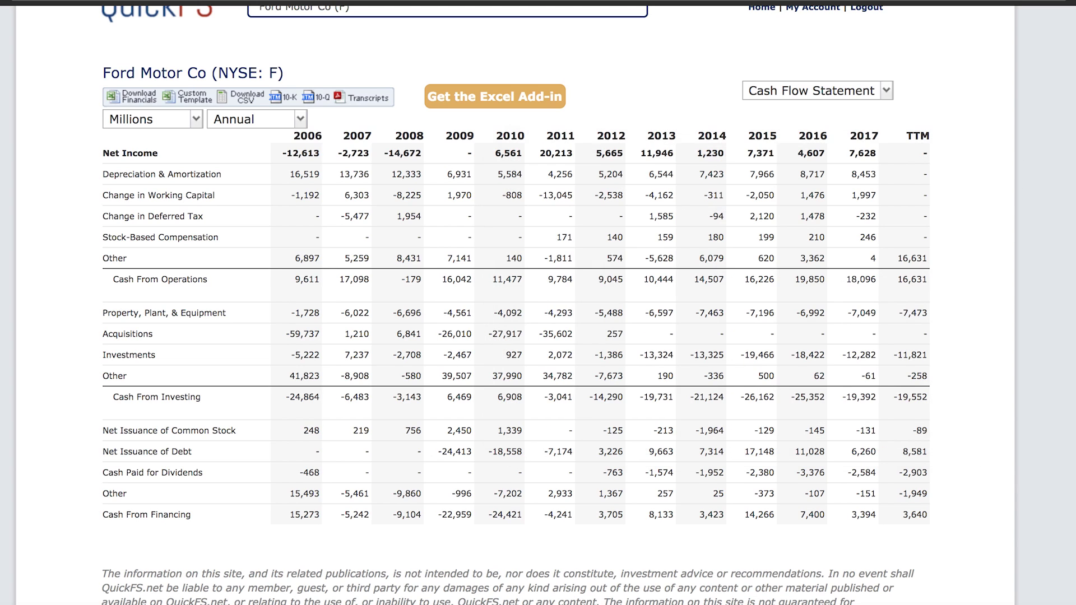
pyautogui.press('super+Tab')
# Enter -$6,875 as the 2008 free cash flow in cell B5.
pyautogui.click(151, 243)
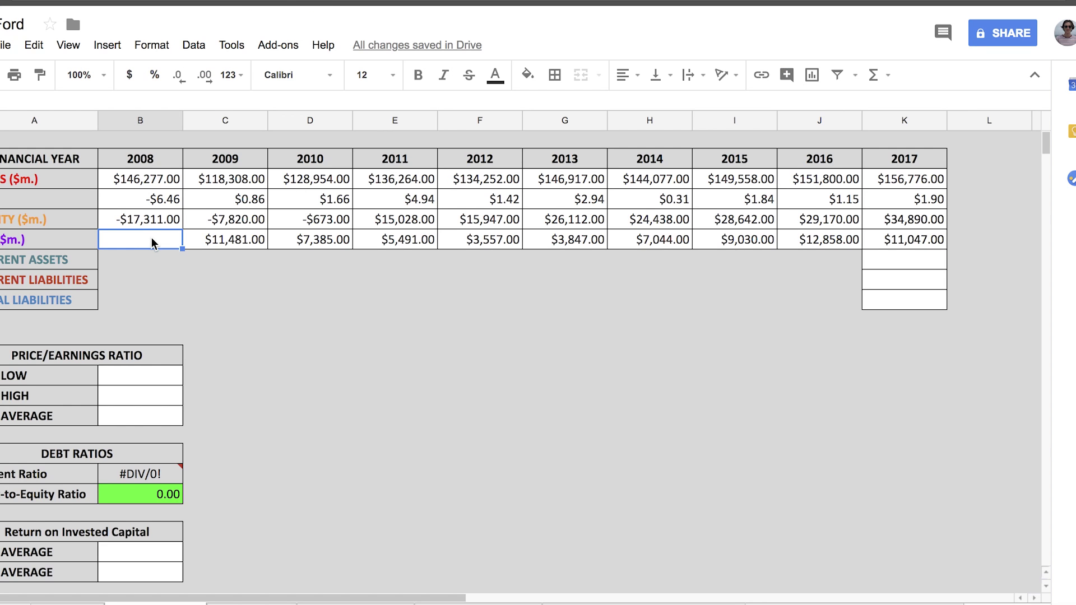
pyautogui.write('-$6,8')
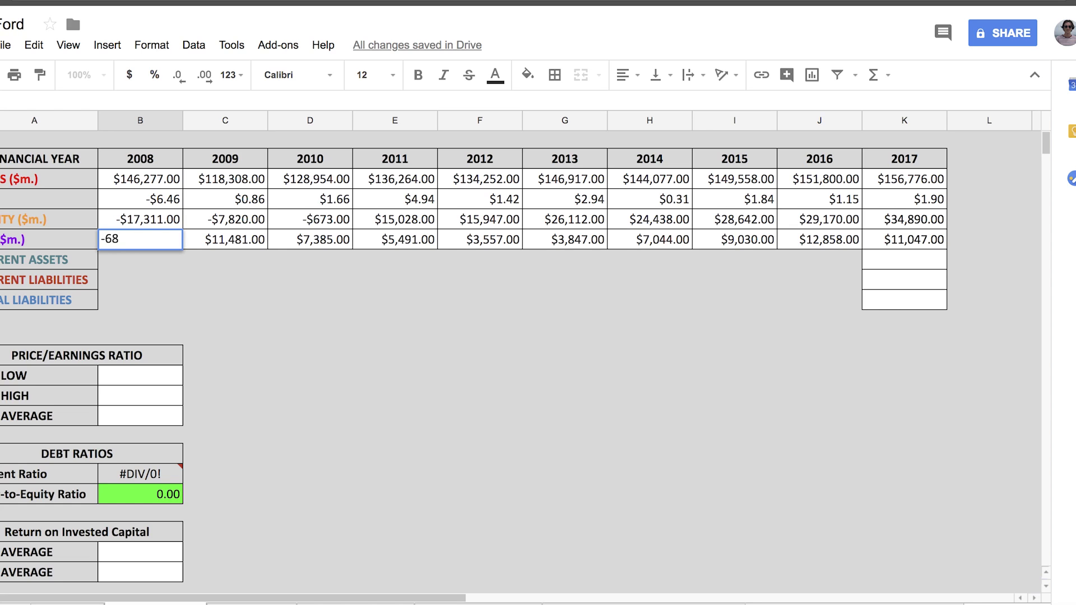
pyautogui.write('75')
pyautogui.click(296, 324)
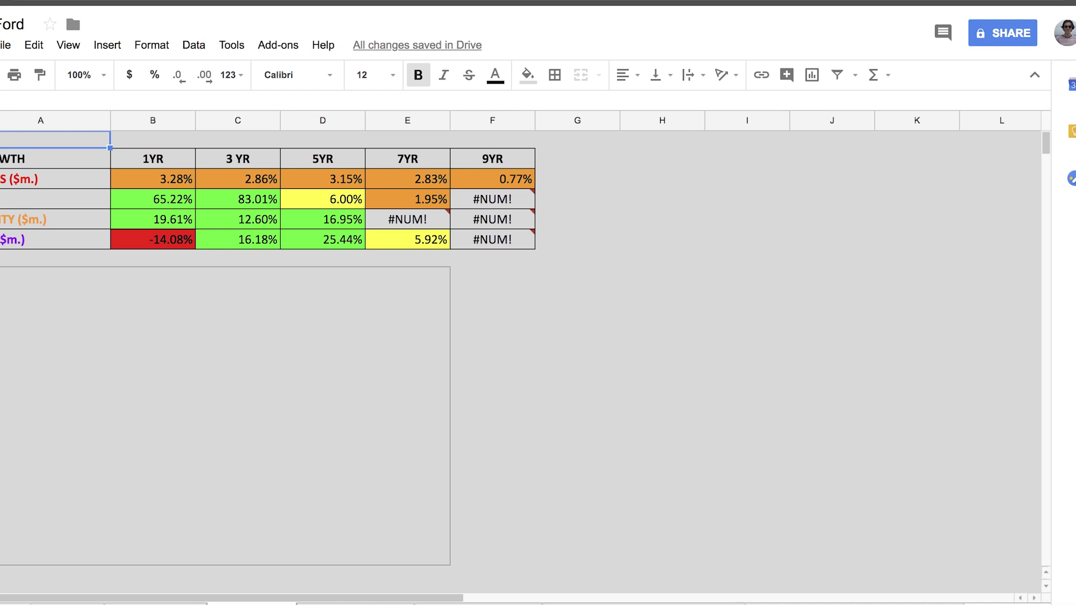
# On the growth table, inspect the #NUM! errors in 9YR EPS and 7YR equity growth.
pyautogui.hotkey('alt', 'Down')
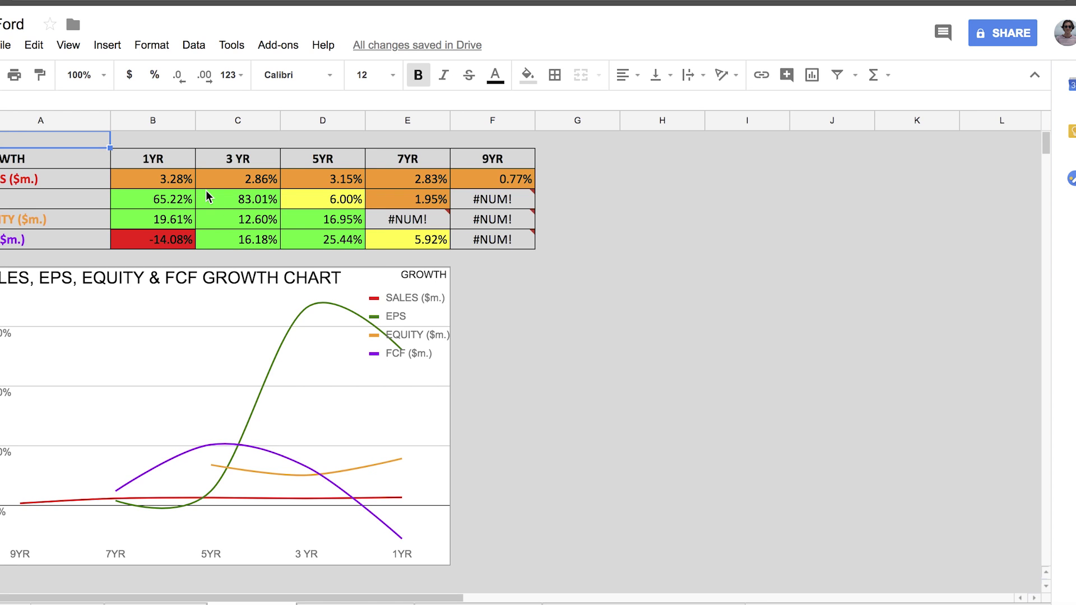
pyautogui.click(496, 199)
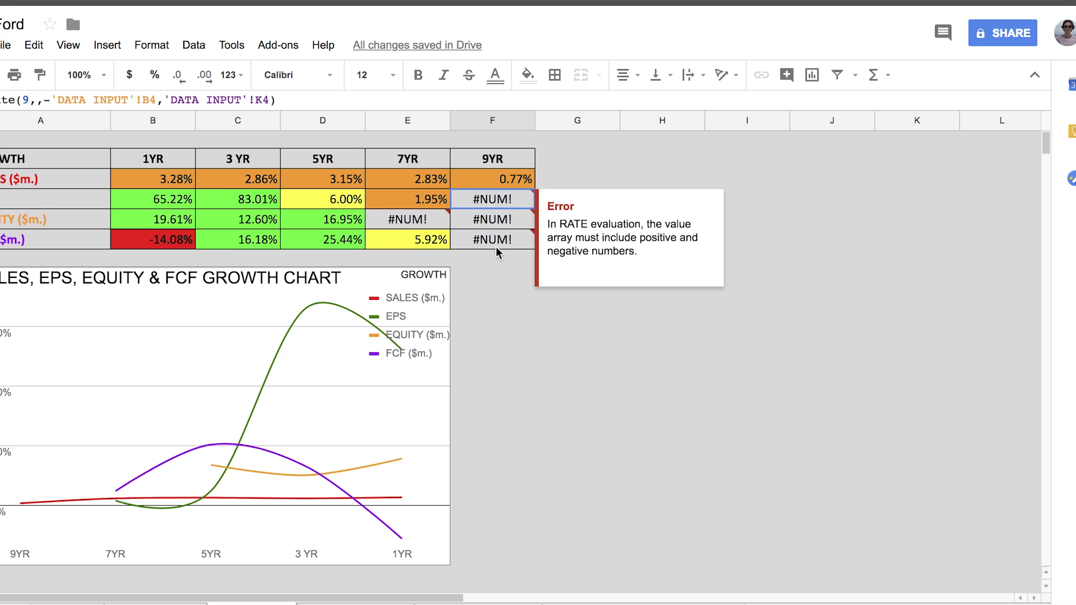
pyautogui.click(496, 245)
pyautogui.click(512, 197)
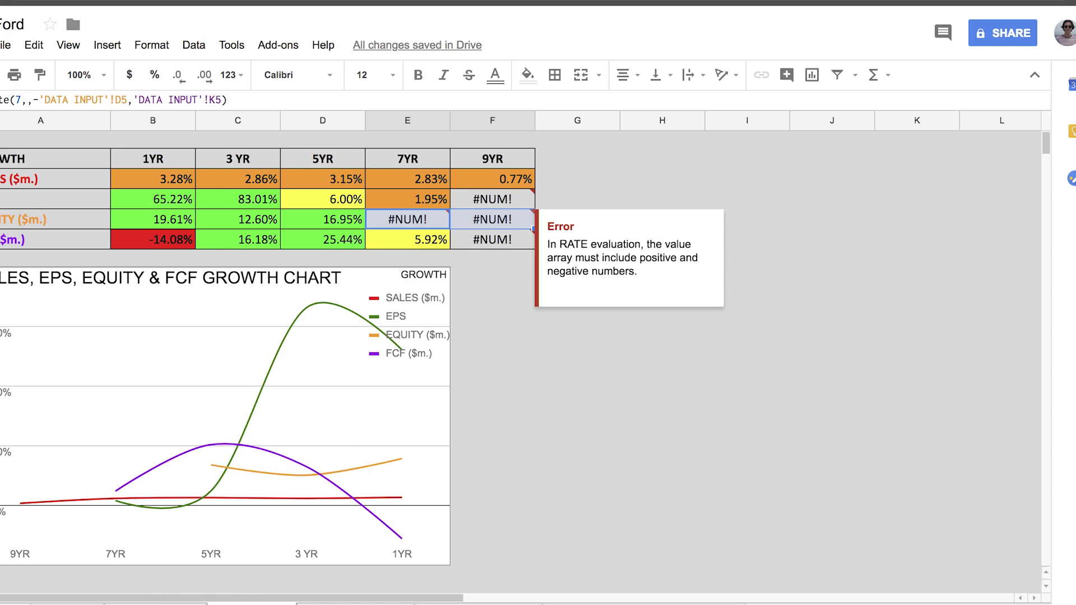
# On the data sheet, replace the negative 2008 EPS and 2008 equity with 0.
pyautogui.hotkey('alt', 'Up')
pyautogui.click(140, 201)
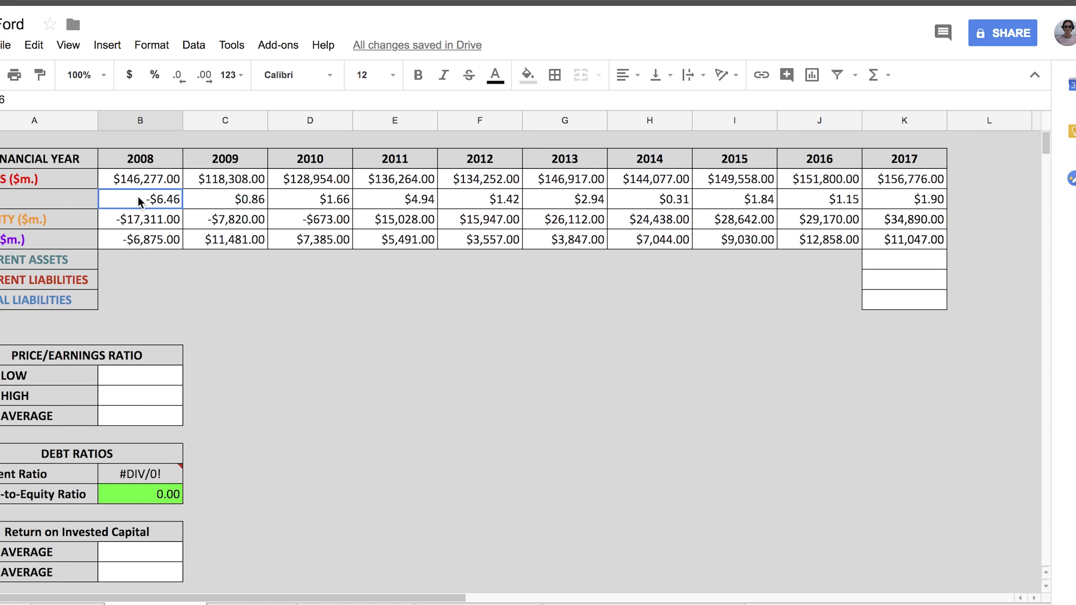
pyautogui.write('0')
pyautogui.click(220, 280)
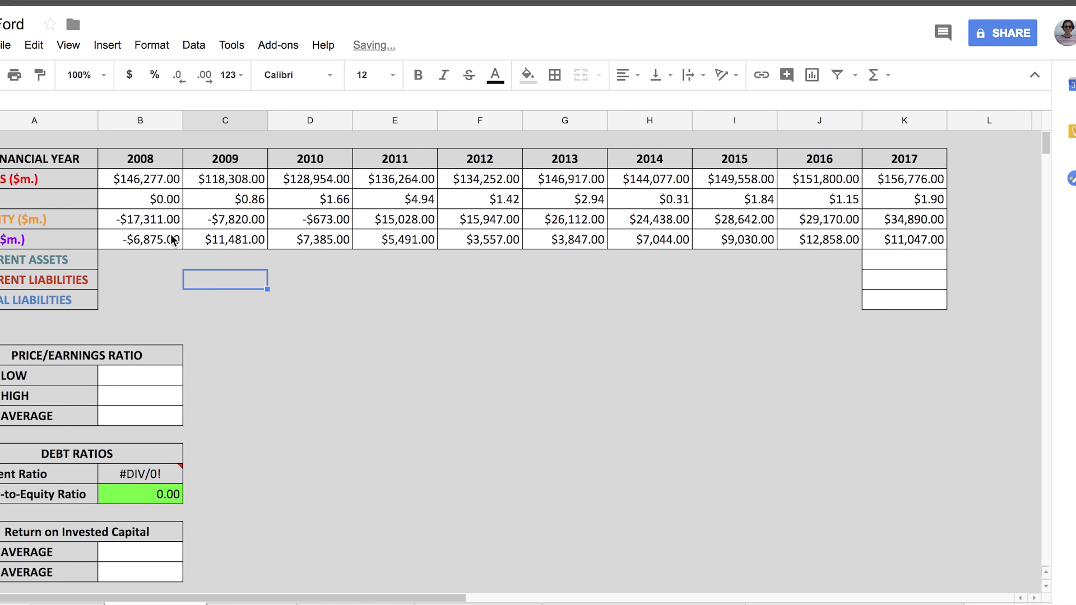
pyautogui.click(164, 227)
pyautogui.write('0')
# Set 2008 FCF and 2009–2010 equity to 0, then return to the growth table.
pyautogui.click(164, 246)
pyautogui.write('0')
pyautogui.click(218, 224)
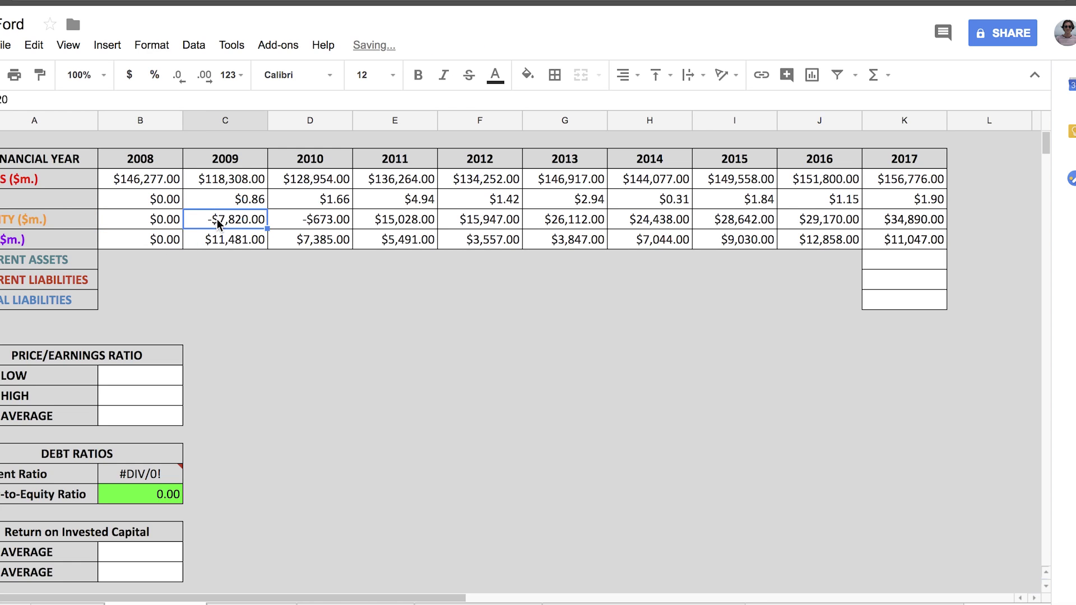
pyautogui.write('0')
pyautogui.click(300, 220)
pyautogui.write('0')
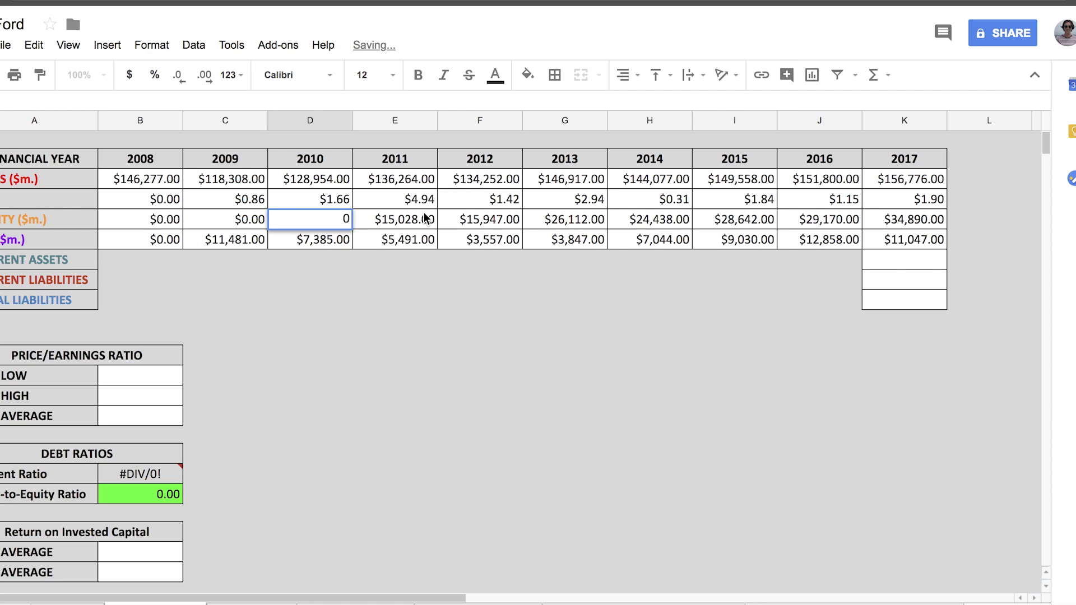
pyautogui.click(634, 257)
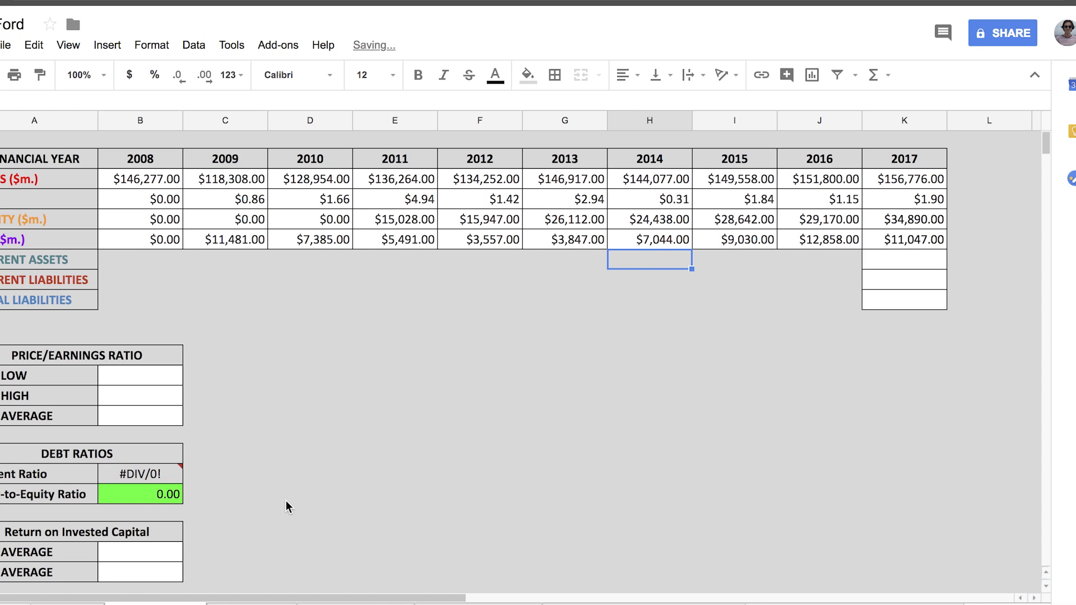
pyautogui.click(249, 603)
pyautogui.click(517, 400)
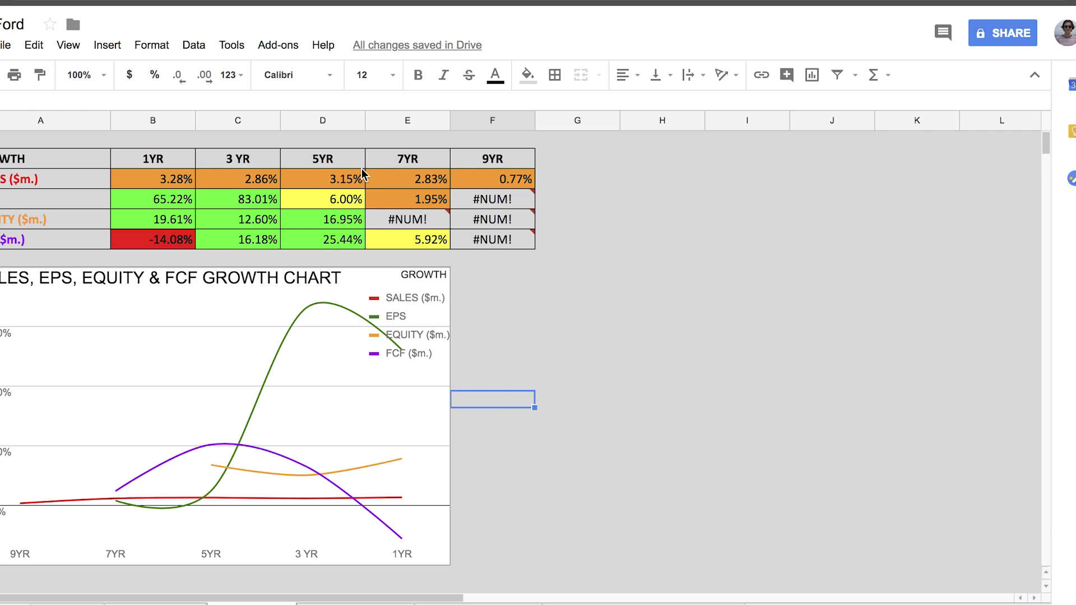
pyautogui.click(516, 184)
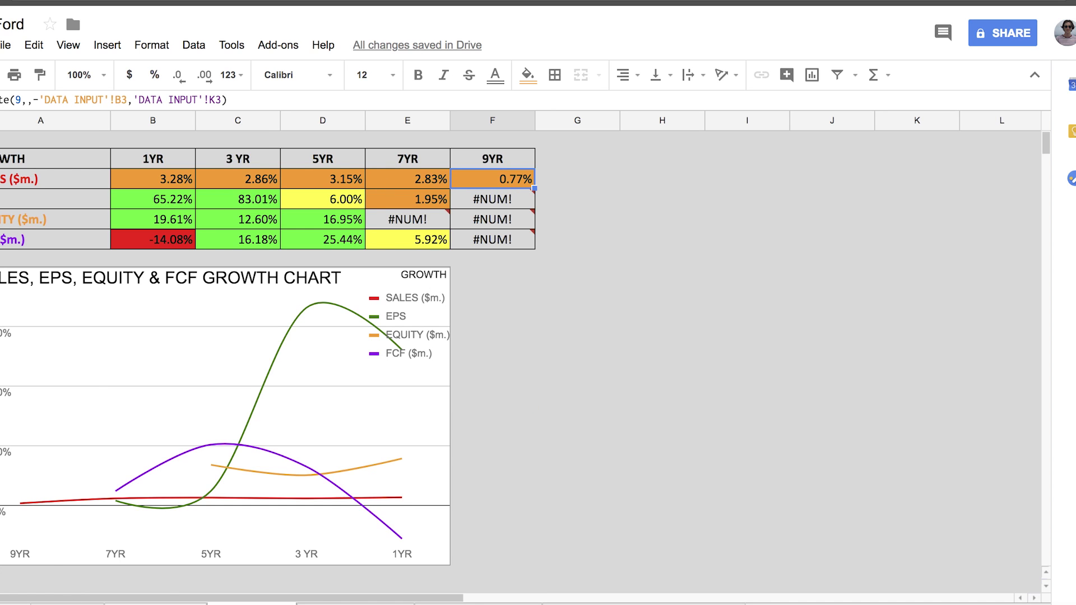
pyautogui.click(155, 604)
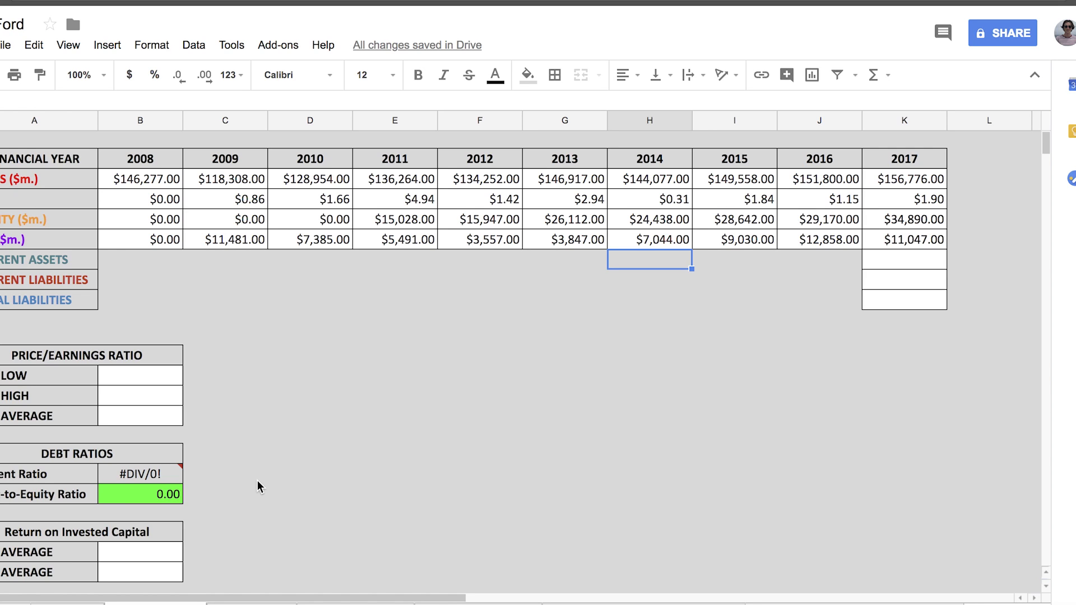
pyautogui.click(256, 602)
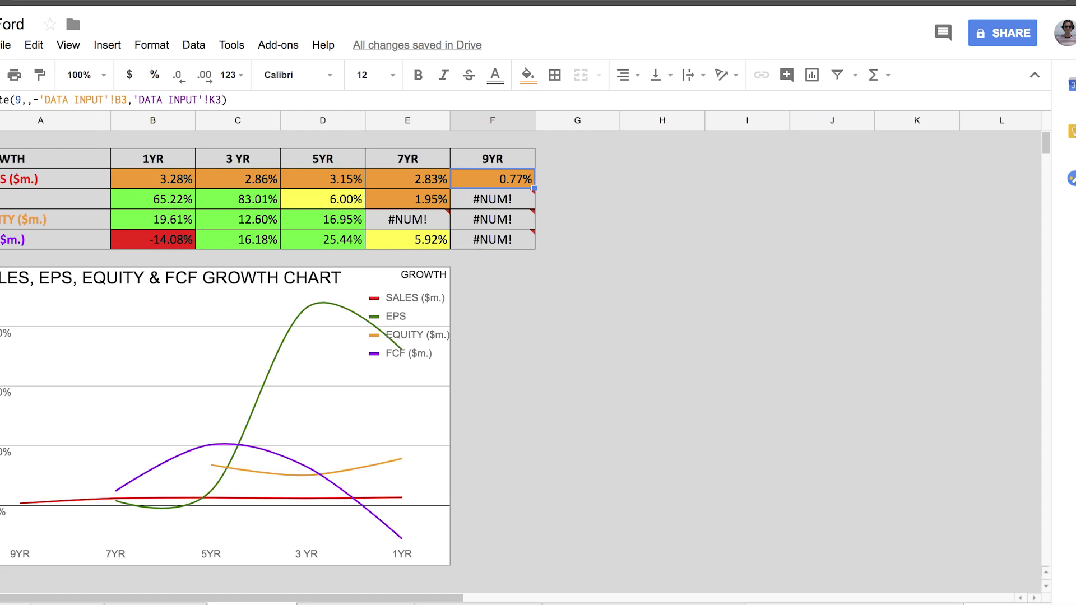
pyautogui.click(319, 184)
pyautogui.click(237, 183)
pyautogui.click(152, 177)
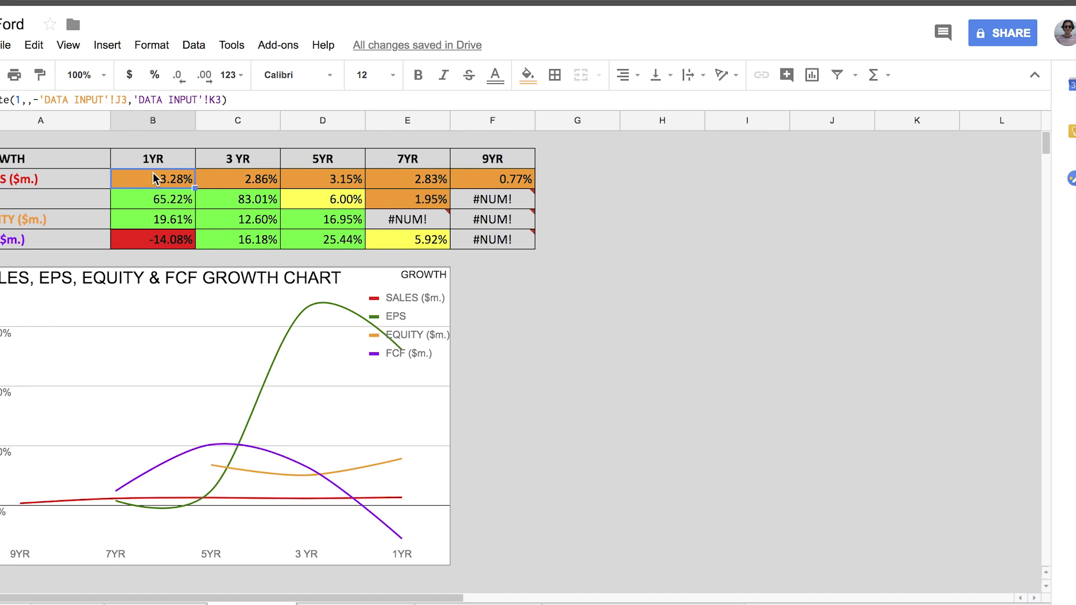
pyautogui.click(419, 203)
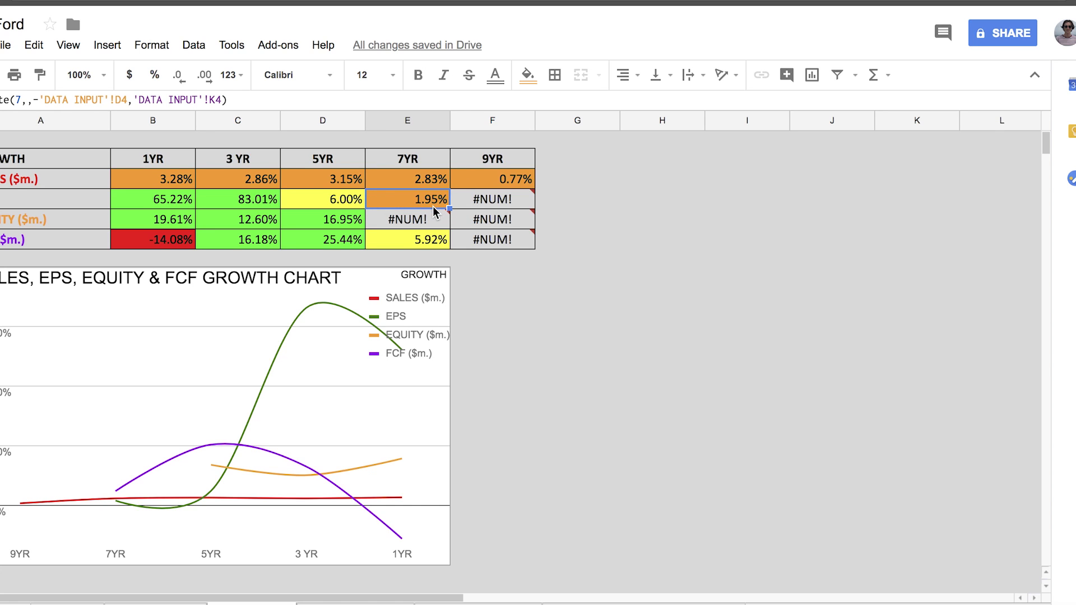
pyautogui.click(321, 203)
pyautogui.click(236, 199)
pyautogui.click(166, 200)
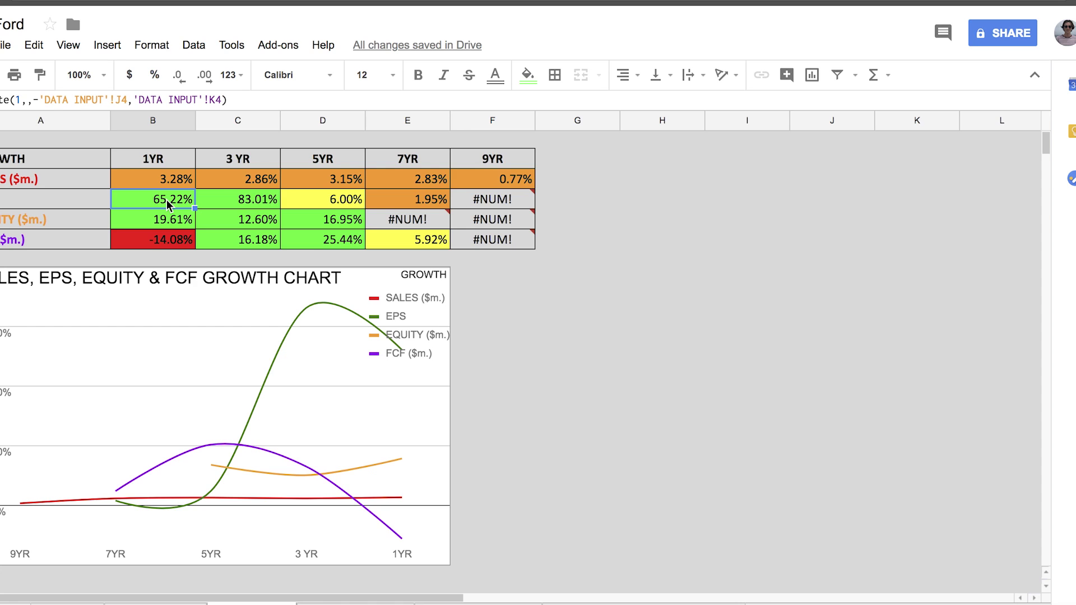
pyautogui.click(328, 224)
pyautogui.click(241, 223)
pyautogui.click(174, 219)
pyautogui.click(171, 240)
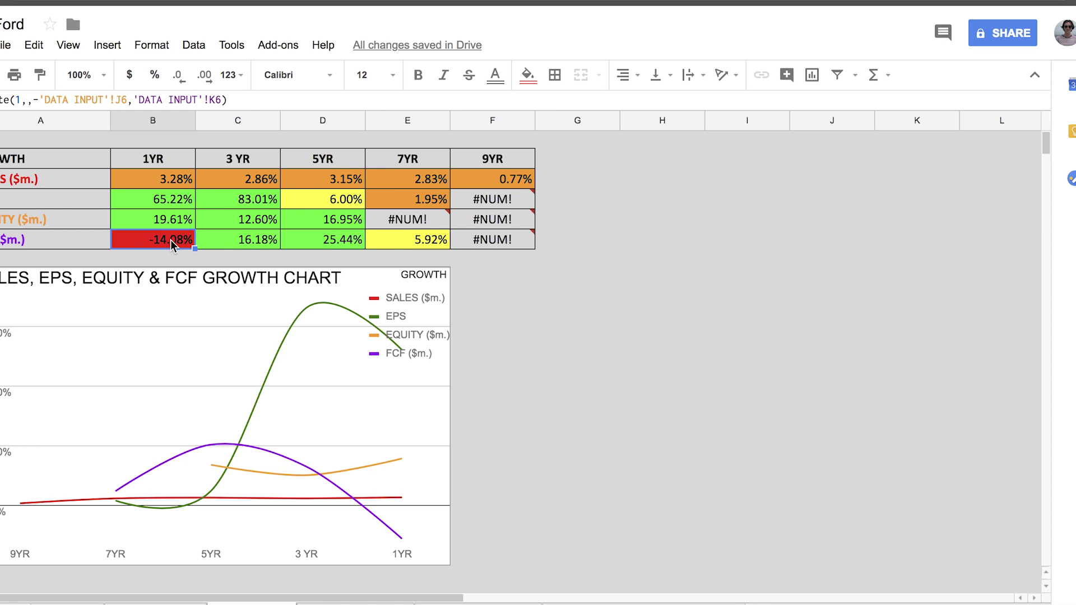
pyautogui.click(444, 239)
pyautogui.click(332, 241)
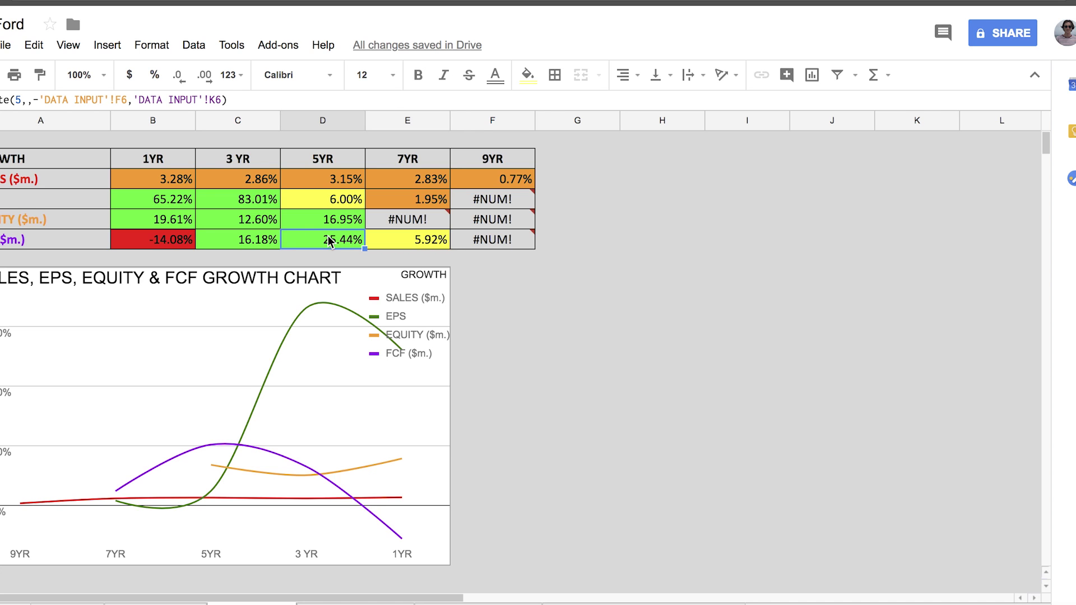
pyautogui.click(254, 241)
pyautogui.moveTo(149, 178); pyautogui.dragTo(497, 253)
pyautogui.click(678, 210)
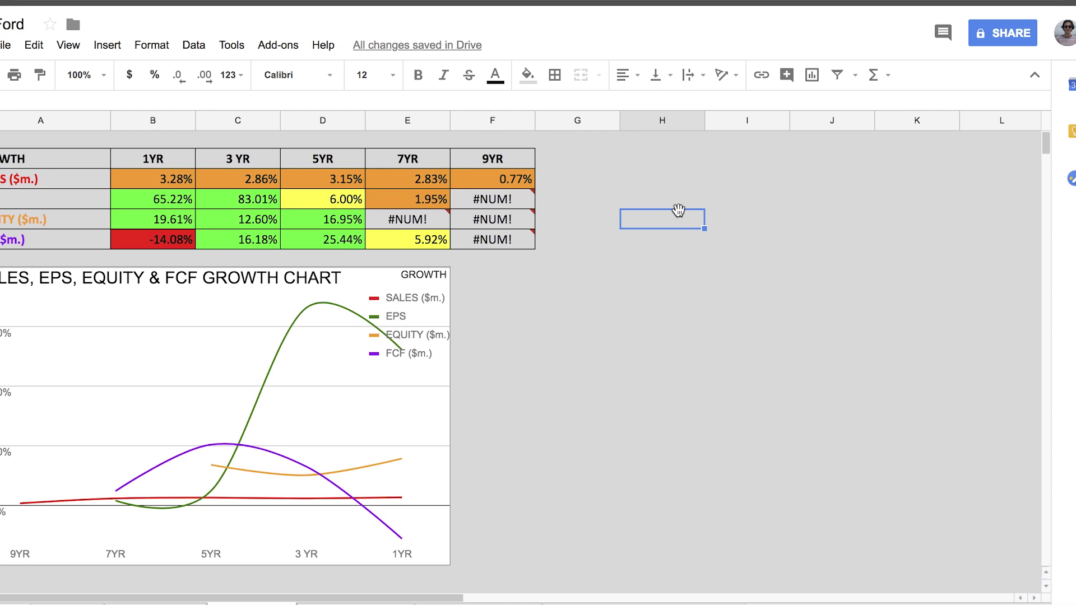
pyautogui.moveTo(504, 178); pyautogui.dragTo(190, 179)
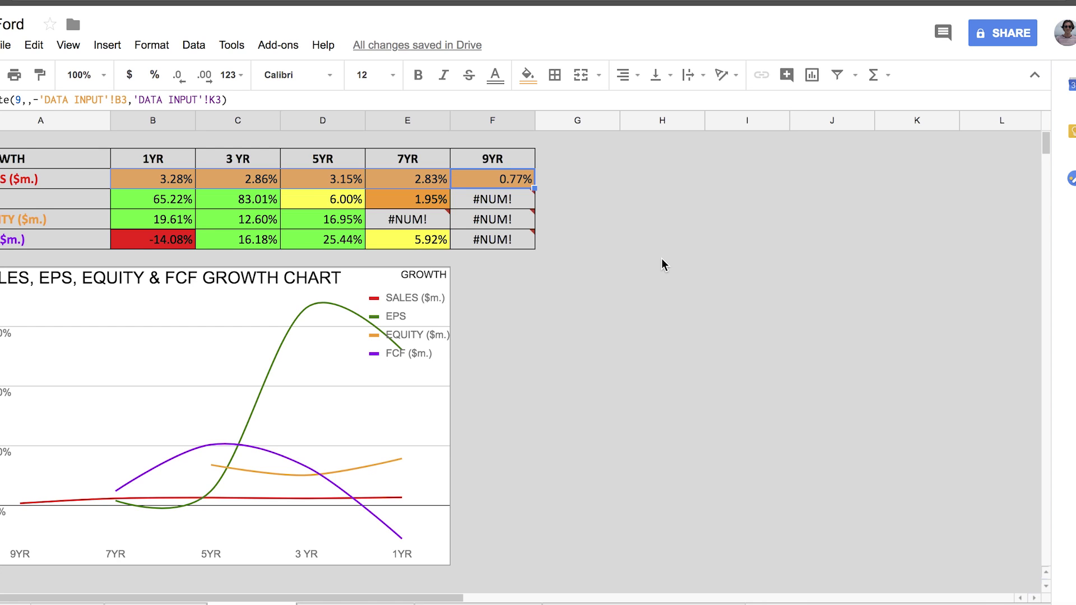
# Click an empty cell to clear the sales row selection in the growth table.
pyautogui.click(724, 220)
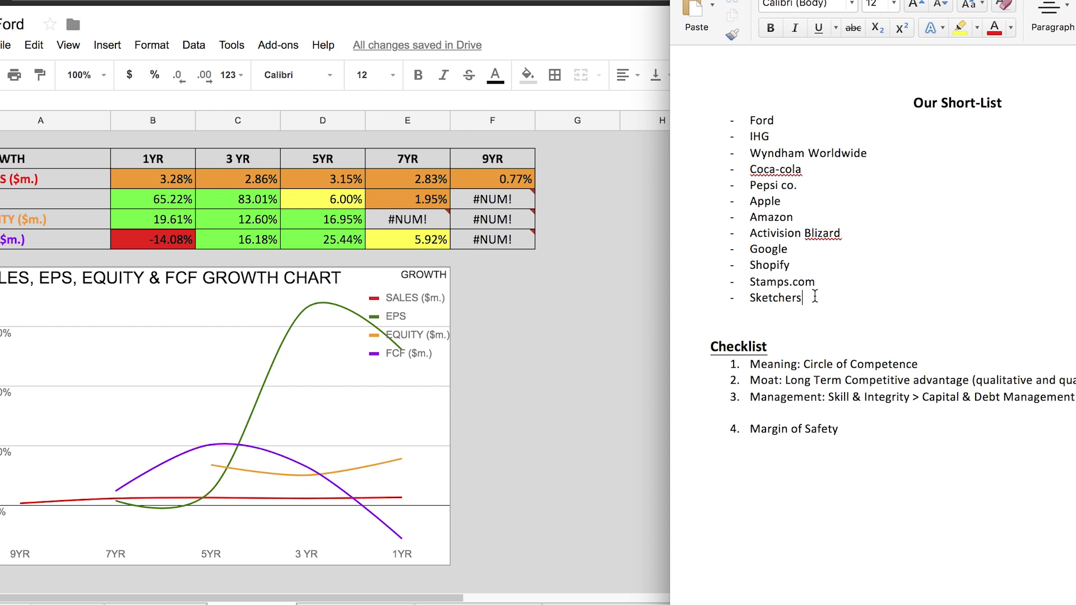
pyautogui.moveTo(815, 297)
pyautogui.mouseDown()
pyautogui.moveTo(754, 168)
pyautogui.moveTo(750, 124)
pyautogui.mouseUp()
pyautogui.click(838, 271)
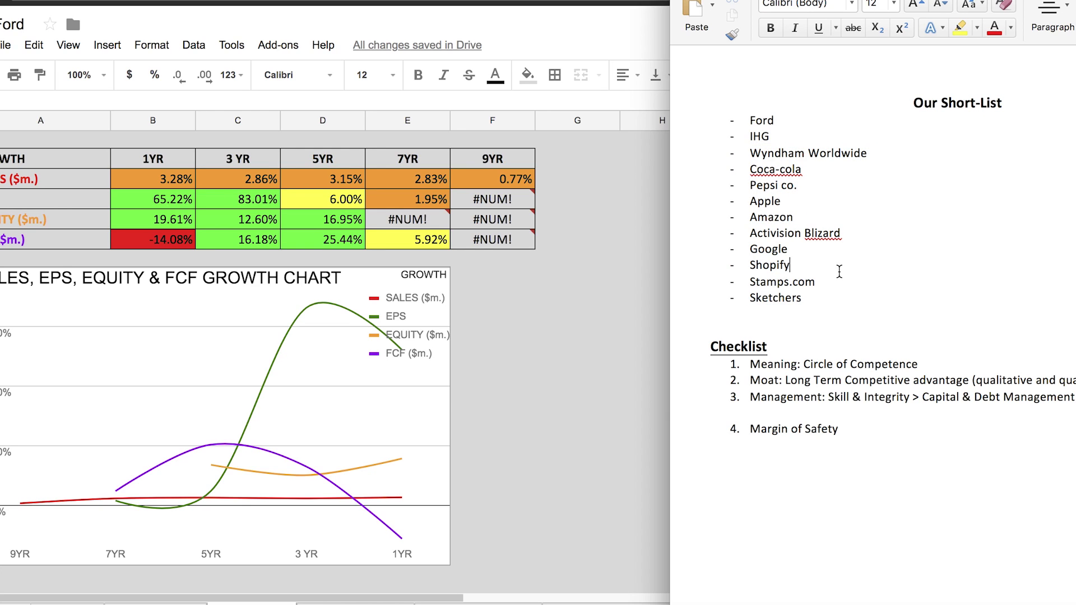